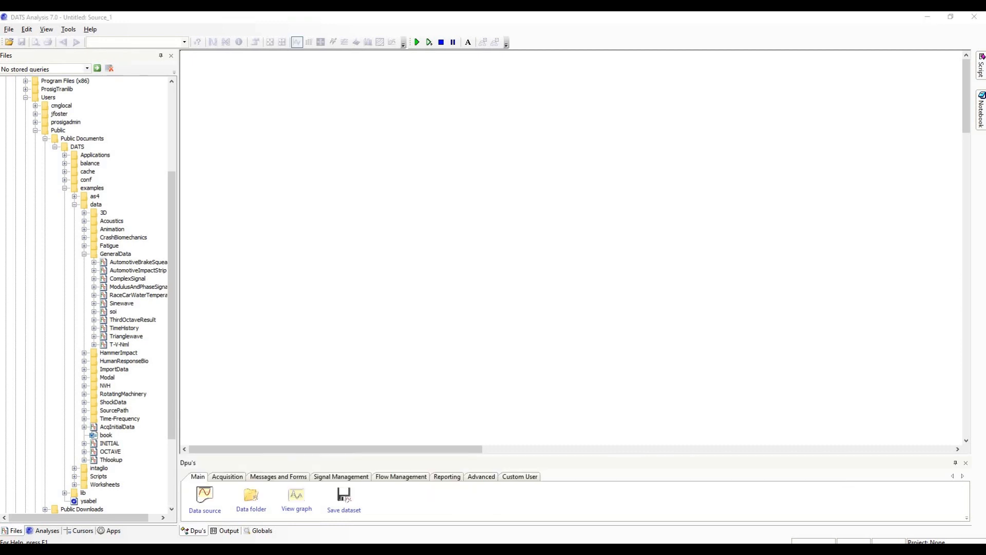
# Add the AutomotiveBrakeSqueal dataset from the GeneralData folder to the worksheet as a data source
pyautogui.doubleClick(151, 265)
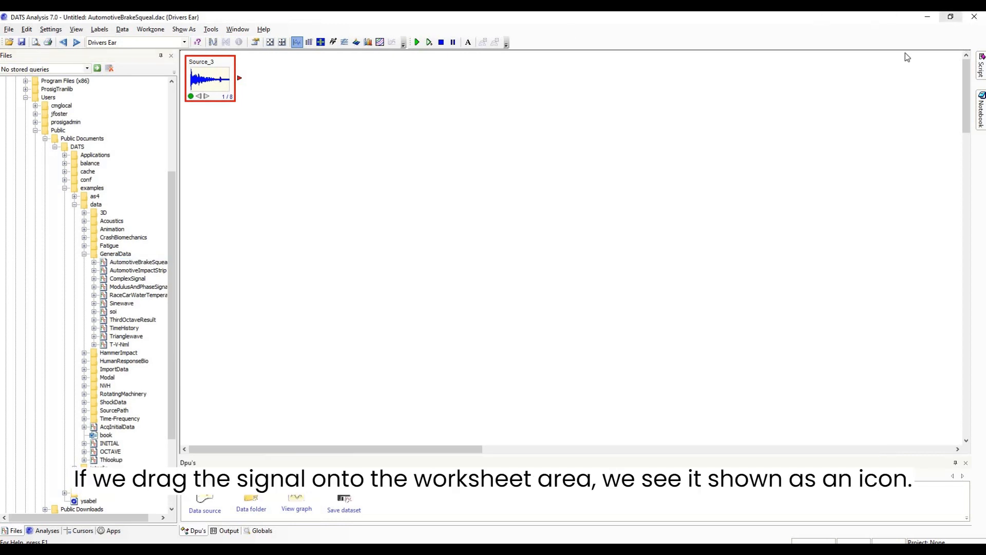
pyautogui.click(361, 226)
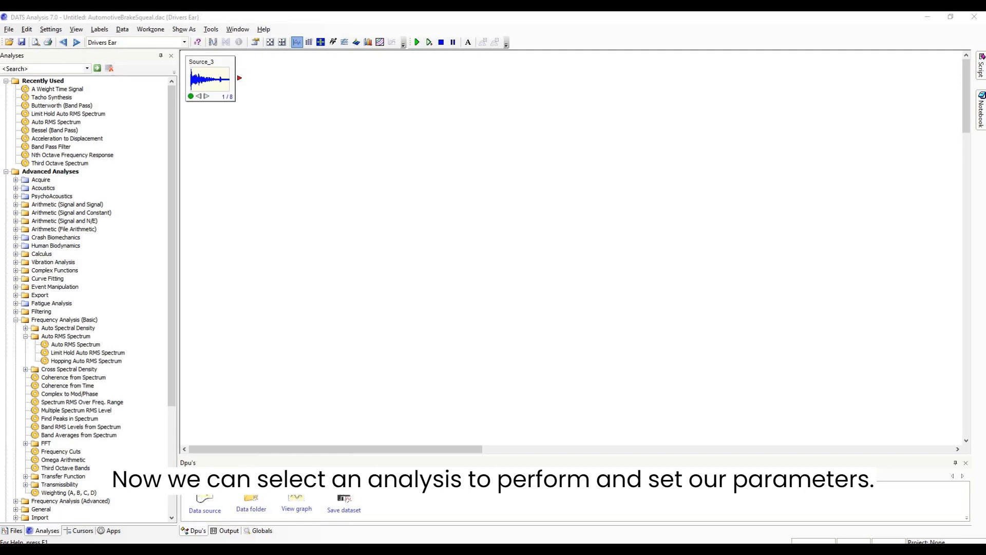
# Apply a Limit Hold Auto RMS Spectrum analysis to the brake squeal source with a requested frequency spacing of 1 Hz
pyautogui.click(201, 74)
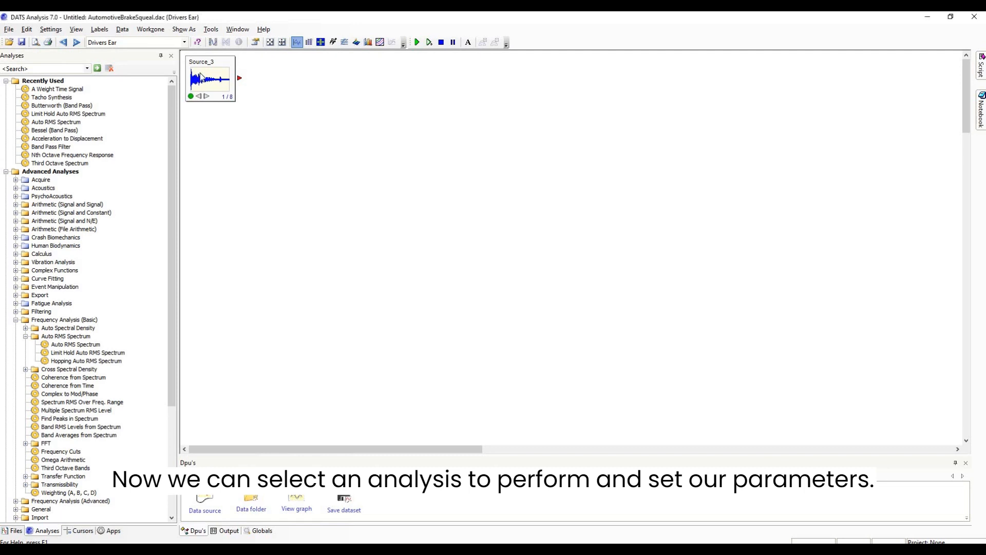
pyautogui.click(200, 78)
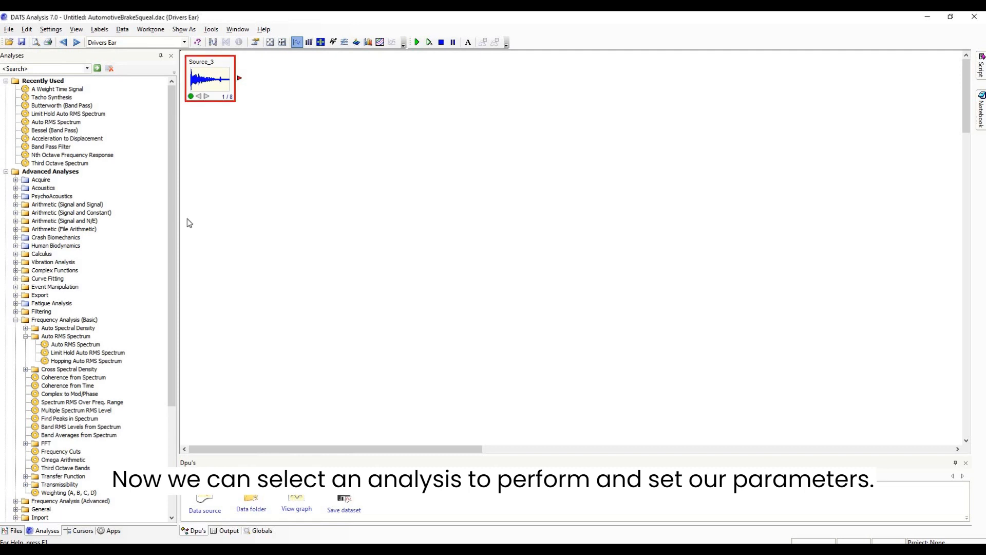
pyautogui.doubleClick(72, 354)
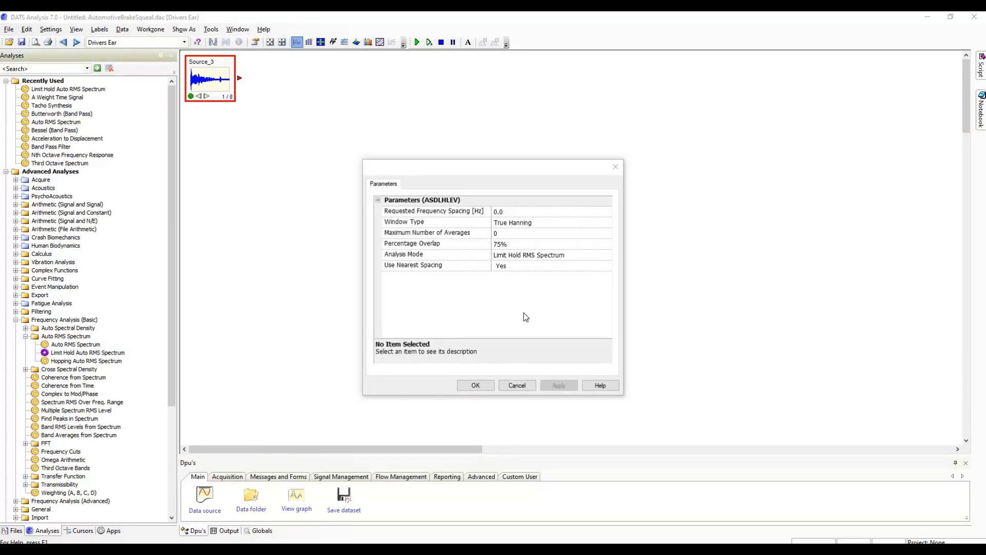
pyautogui.click(515, 208)
pyautogui.click(514, 208)
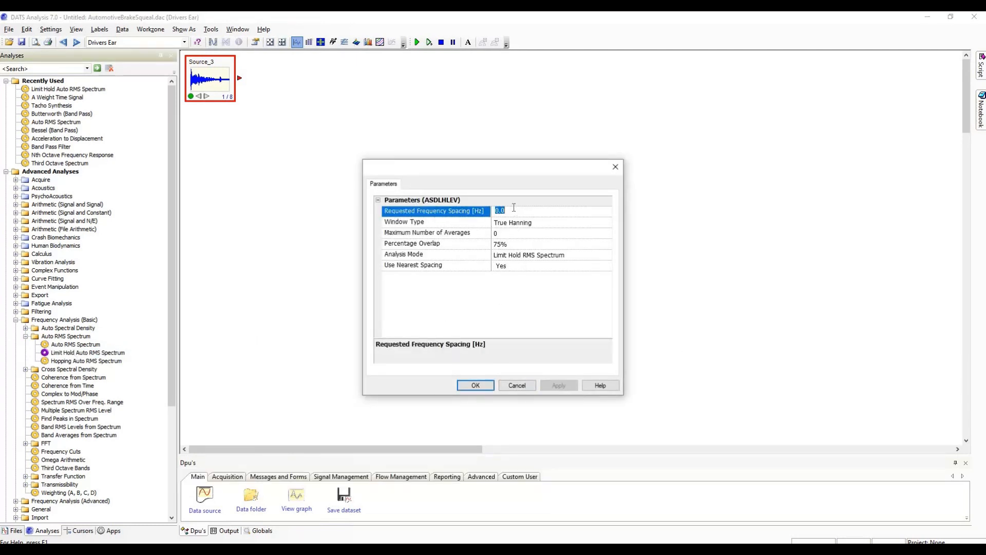
pyautogui.press('BackSpace')
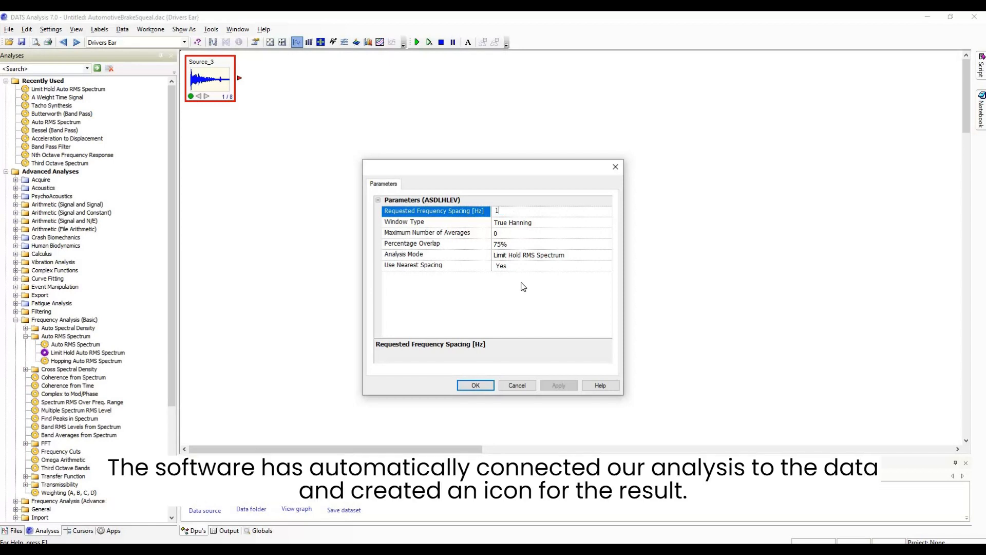
pyautogui.click(483, 385)
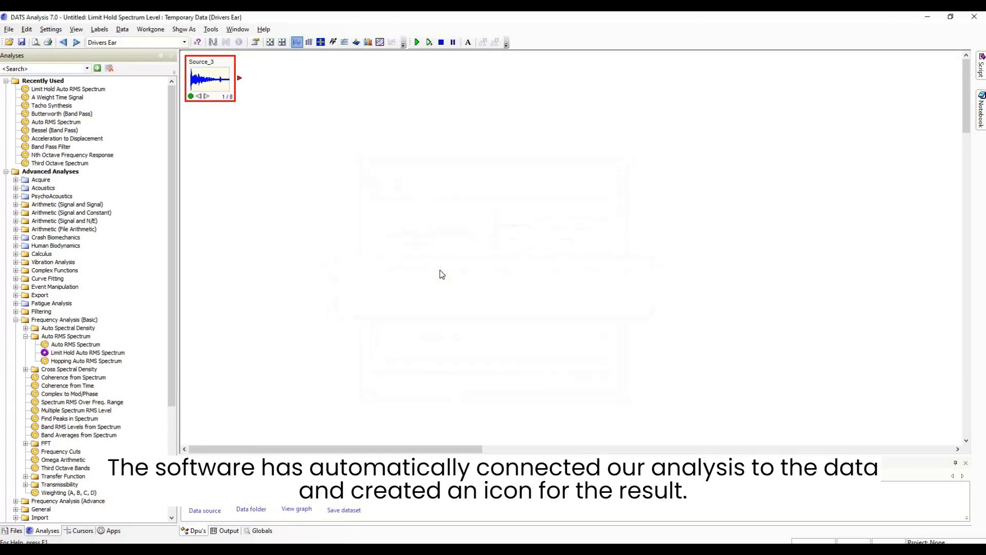
pyautogui.click(257, 165)
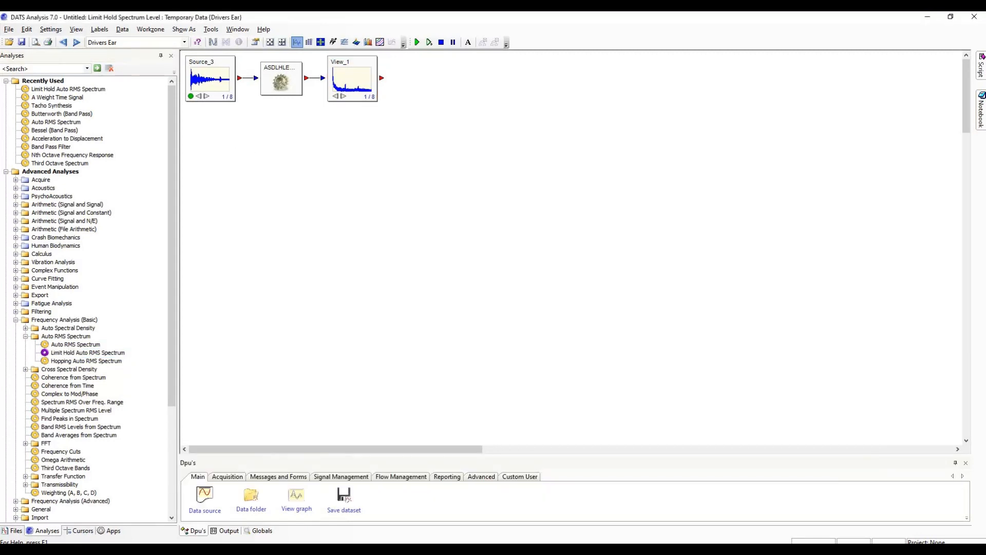
# View the brake squeal source signal in its own graph window and close it
pyautogui.click(197, 77)
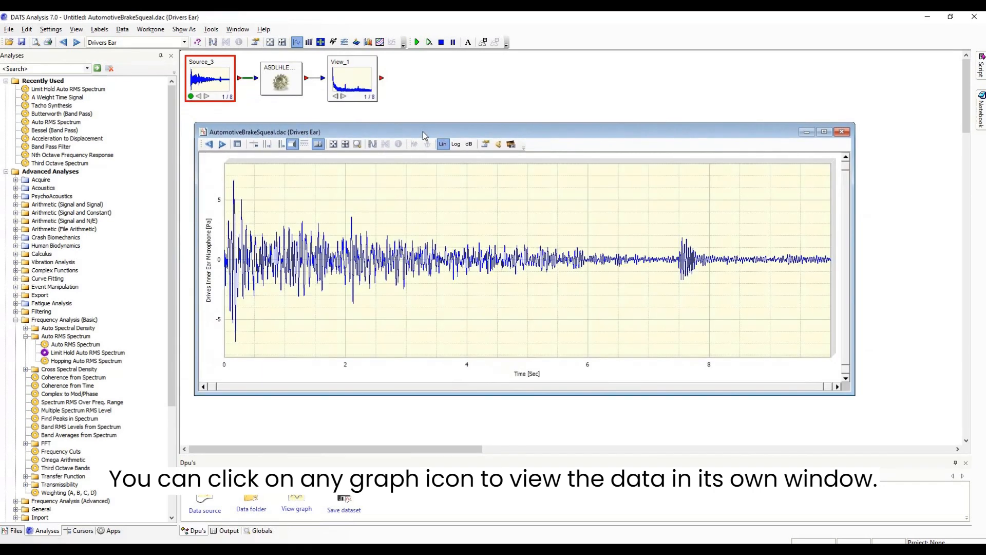
pyautogui.click(842, 133)
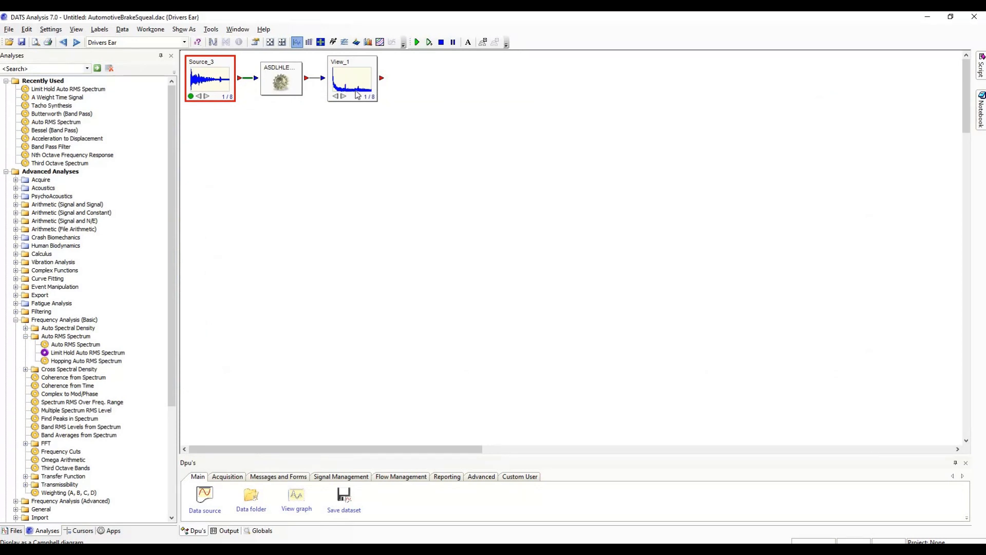
# Open the limit hold spectrum graph, examine the peak just above 7000 Hz up close, and autoscale back to the full signal
pyautogui.doubleClick(357, 94)
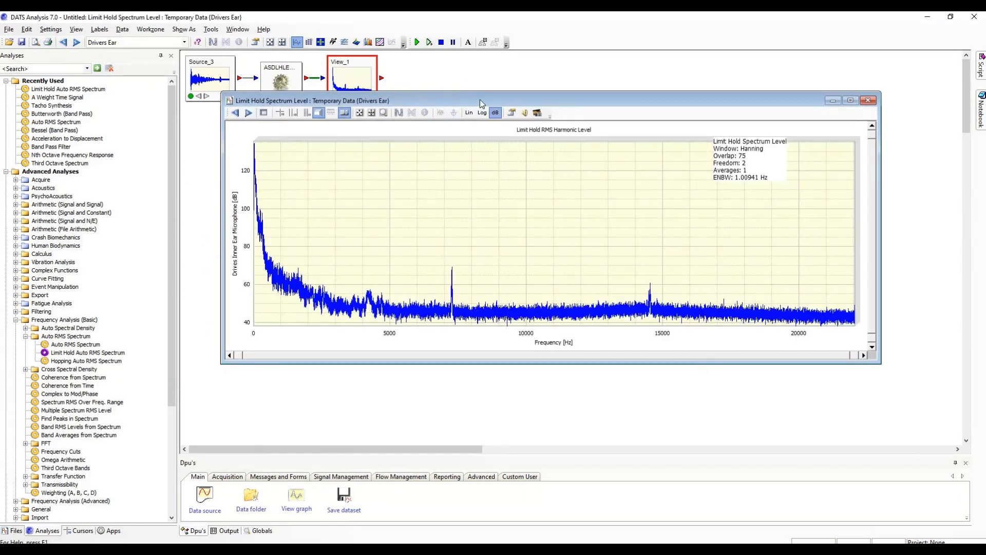
pyautogui.moveTo(480, 100); pyautogui.dragTo(449, 166)
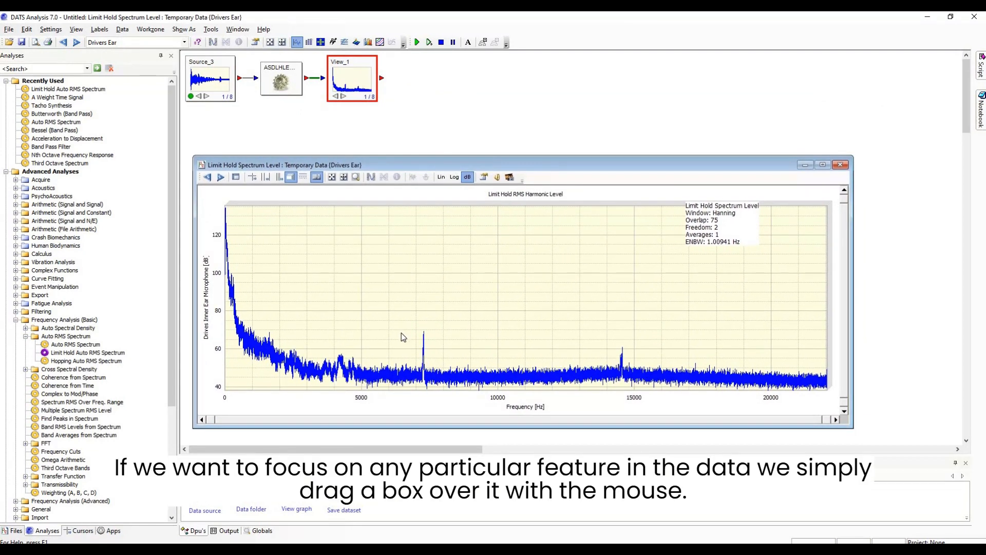
pyautogui.moveTo(408, 333); pyautogui.dragTo(430, 397)
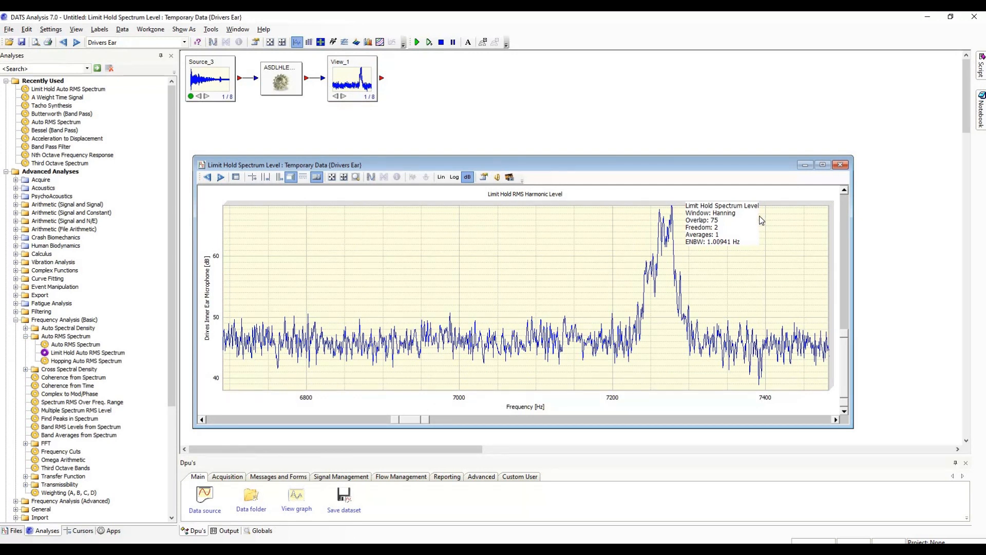
pyautogui.click(343, 177)
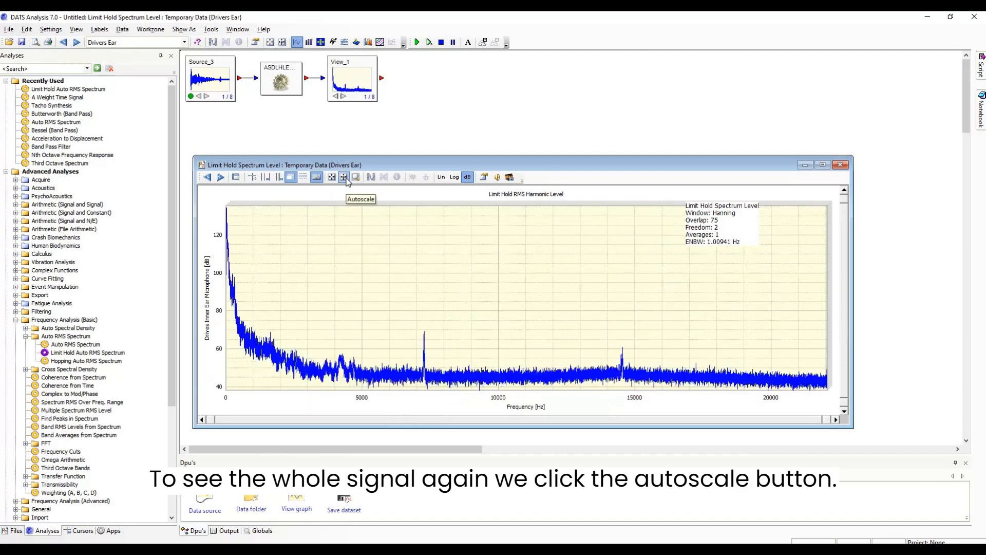
pyautogui.click(839, 166)
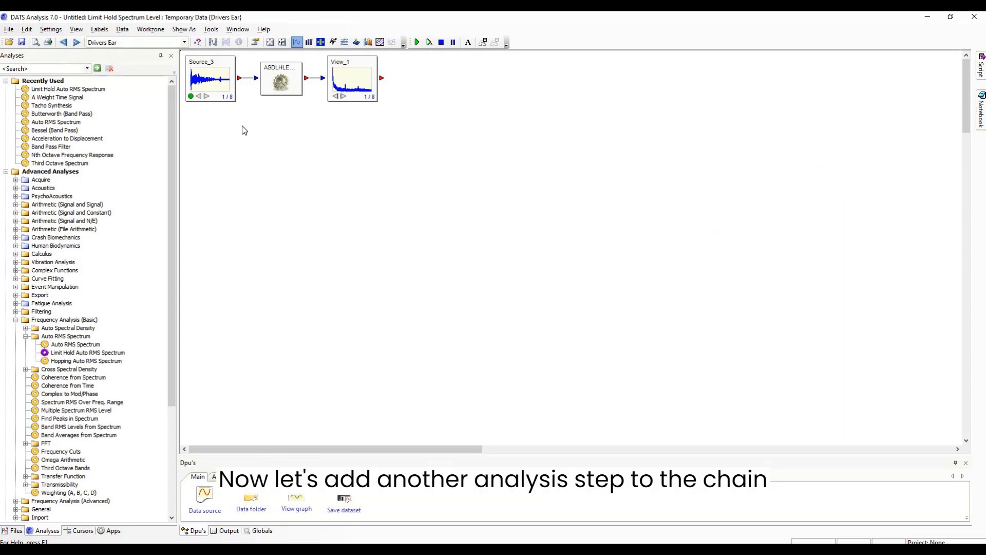
# Move the spectrum analysis and its result icon together away from the source to make room for another analysis
pyautogui.click(279, 78)
pyautogui.moveTo(401, 113); pyautogui.dragTo(256, 59)
pyautogui.moveTo(347, 76); pyautogui.dragTo(495, 76)
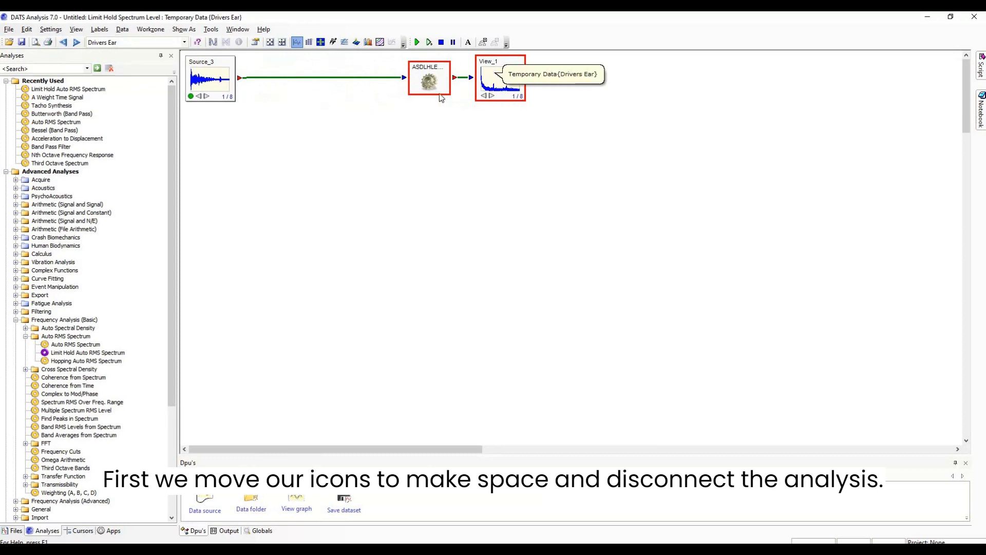
pyautogui.click(367, 91)
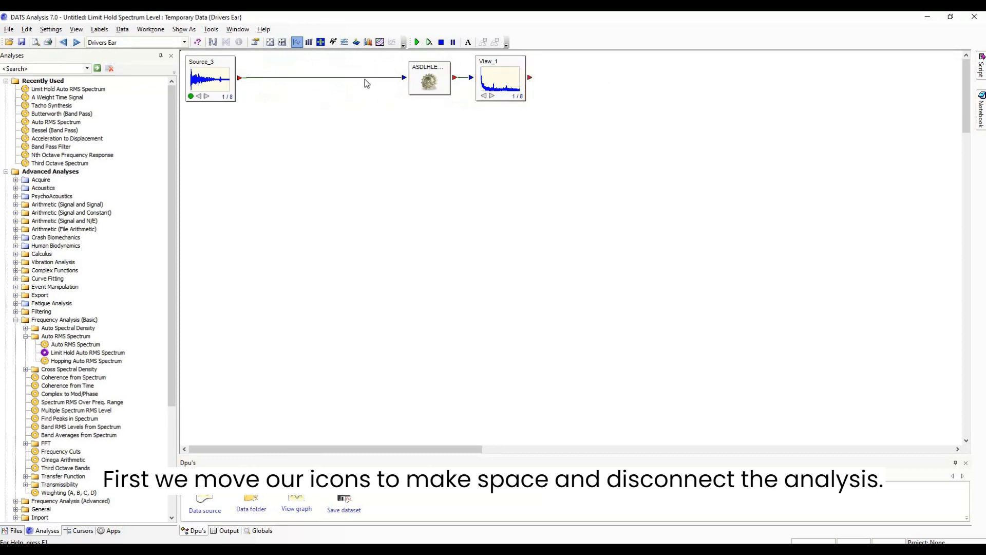
# Delete the connection between the source and the limit hold spectrum analysis
pyautogui.click(366, 78)
pyautogui.rightClick(365, 79)
pyautogui.click(379, 87)
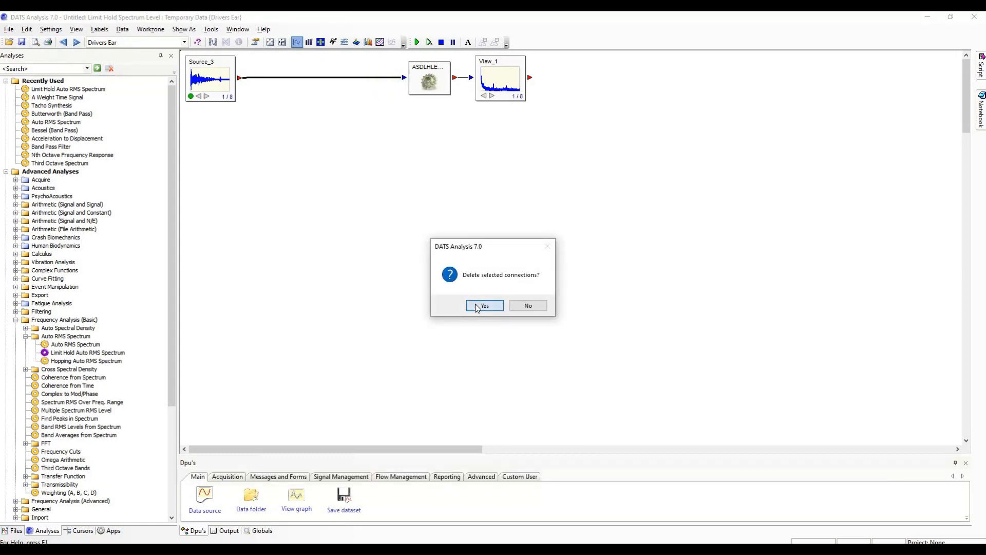
pyautogui.click(484, 306)
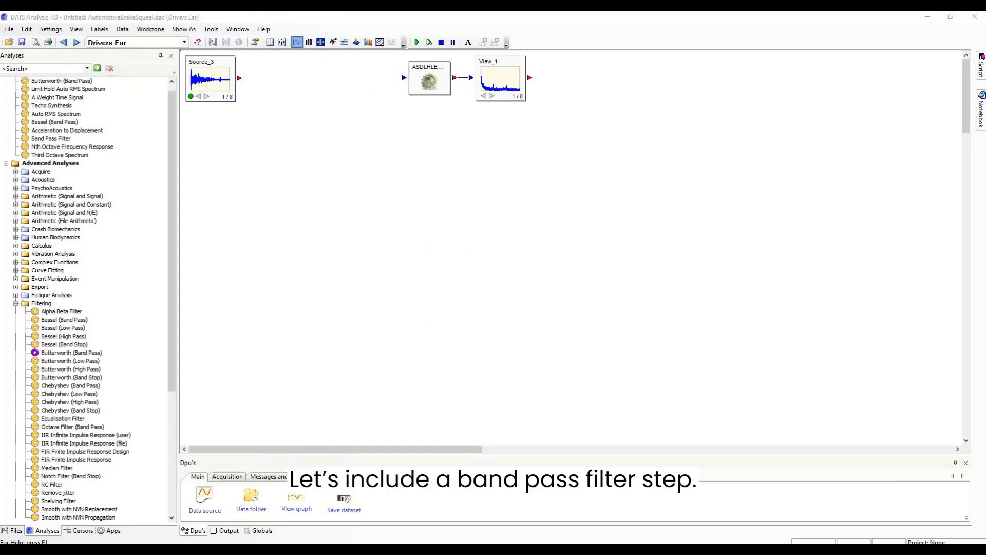
# Place a Butterworth (Band Pass) filter on the worksheet between the source and the spectrum analysis
pyautogui.click(86, 353)
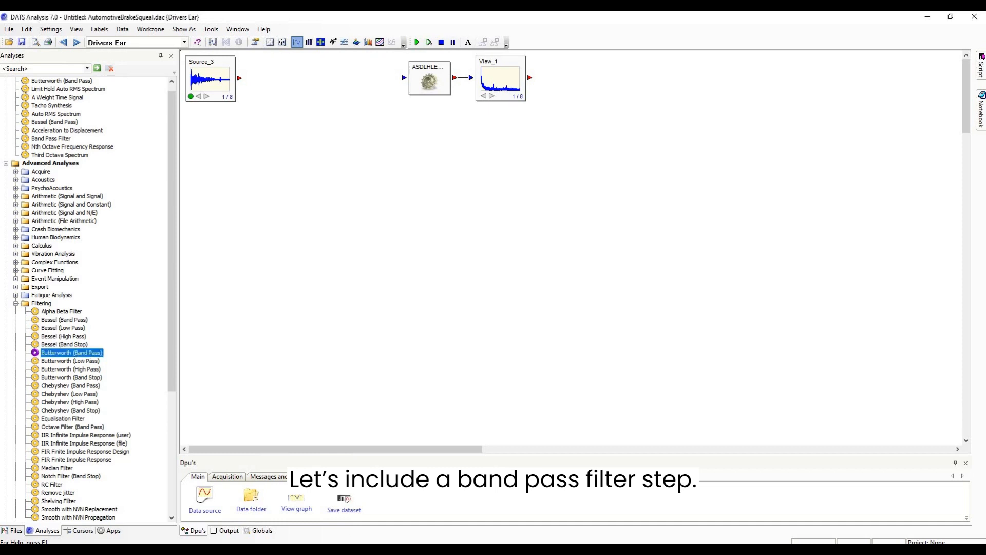
pyautogui.click(352, 76)
pyautogui.moveTo(377, 88); pyautogui.dragTo(324, 84)
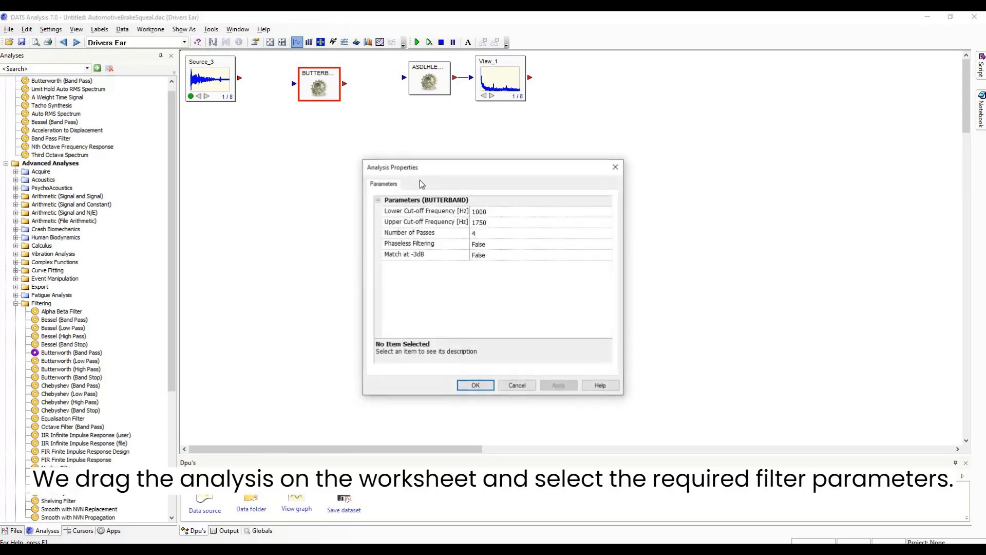
# Accept the band pass filter parameters with a lower cut-off of 1000 Hz and an upper cut-off of 1750 Hz
pyautogui.click(504, 214)
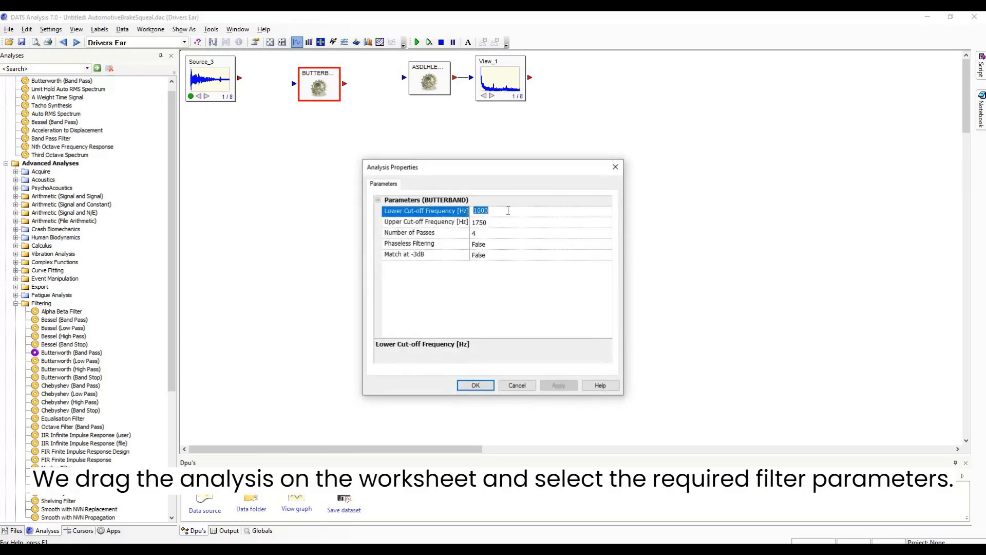
pyautogui.click(502, 217)
pyautogui.click(501, 224)
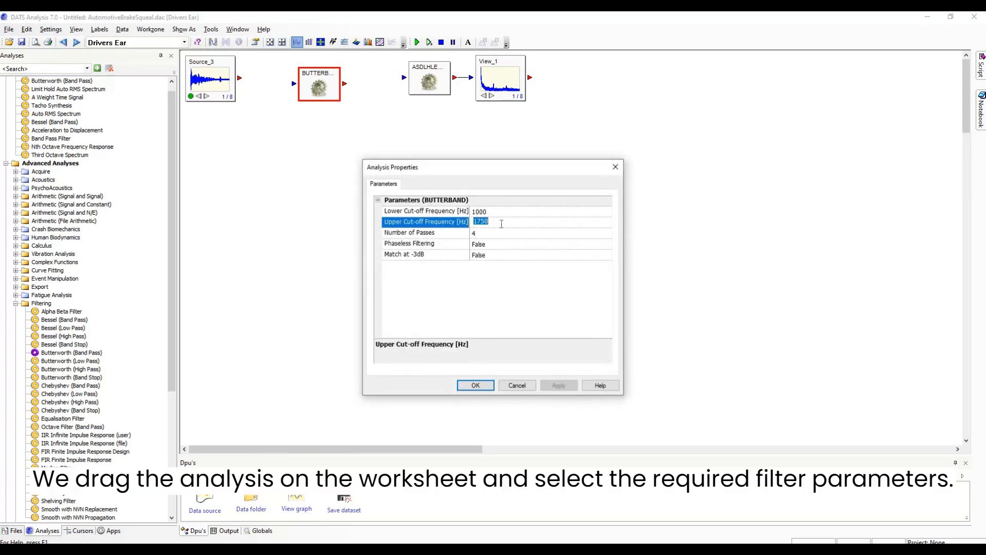
pyautogui.click(502, 224)
pyautogui.click(475, 386)
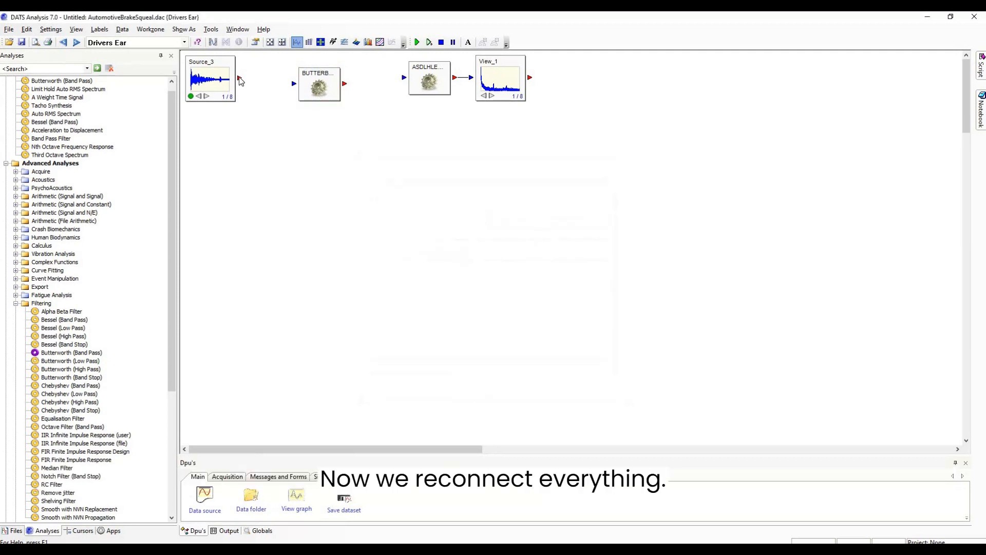
# Connect the source to the Butterworth filter and the filter to the spectrum analysis, and rerun the worksheet
pyautogui.moveTo(292, 83); pyautogui.dragTo(293, 84)
pyautogui.click(403, 77)
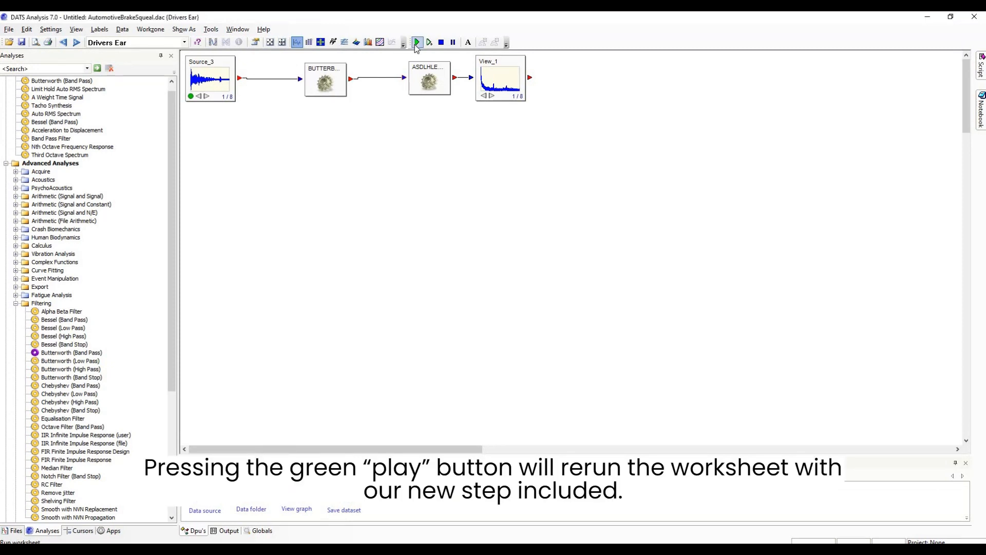
pyautogui.click(416, 43)
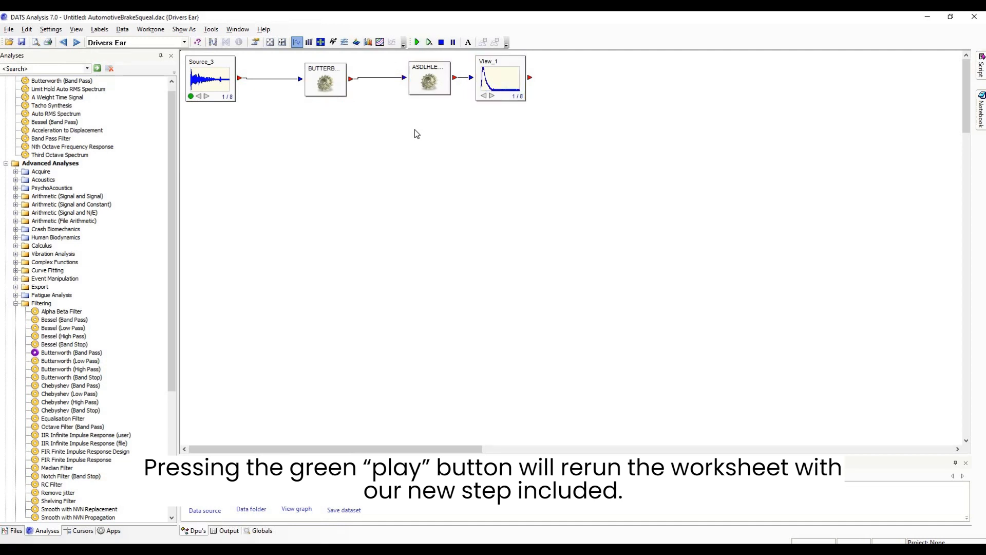
# Open the filtered spectrum graph, examine it zoomed in along the frequency axis, and autoscale it back to full view
pyautogui.doubleClick(500, 92)
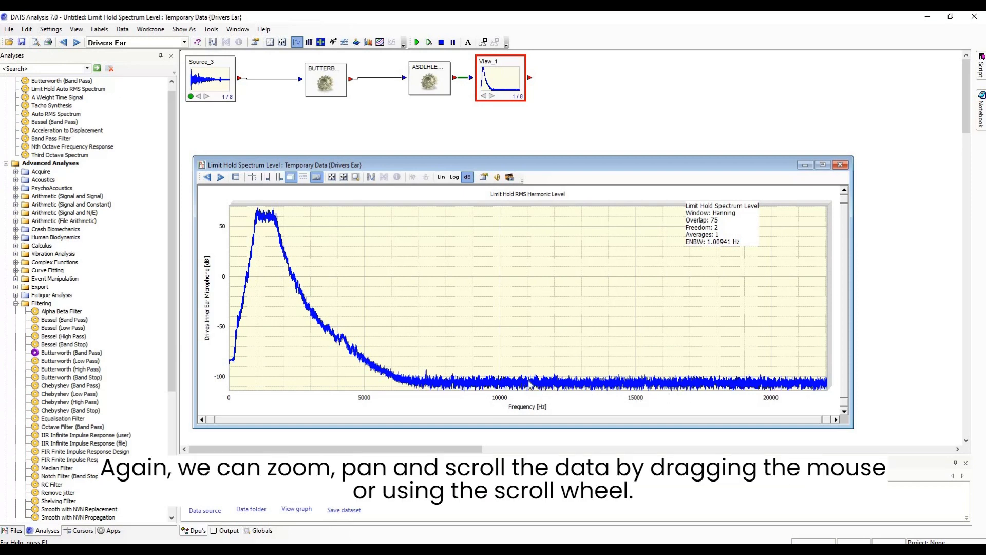
pyautogui.scroll(2, 530, 384)
pyautogui.scroll(4, 530, 385)
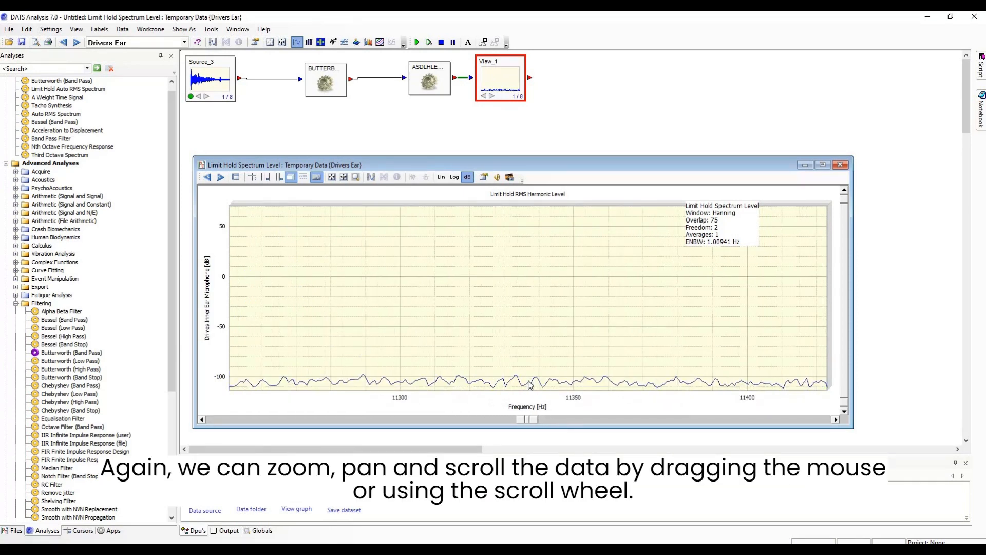
pyautogui.scroll(-6, 529, 384)
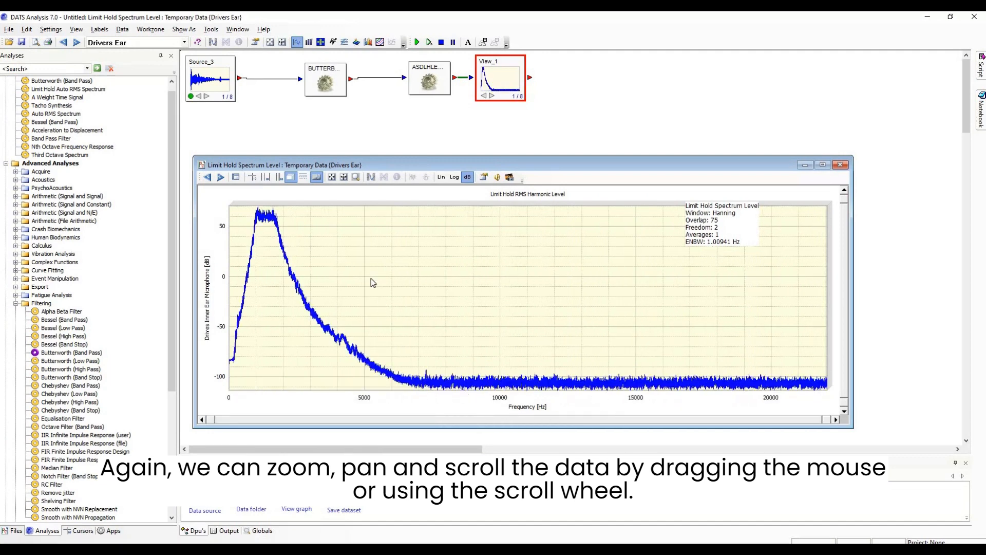
pyautogui.click(346, 178)
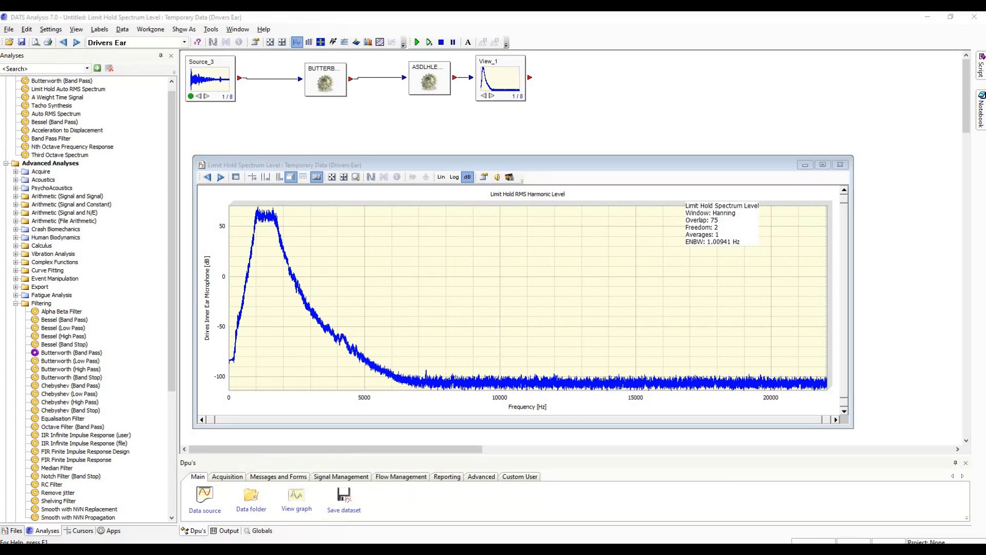
# Review the filtered spectrum graph for Brake Pedal Switch, Front NS X, Front NS Y, Front OS Y and Front OS Z, and close it
pyautogui.click(340, 214)
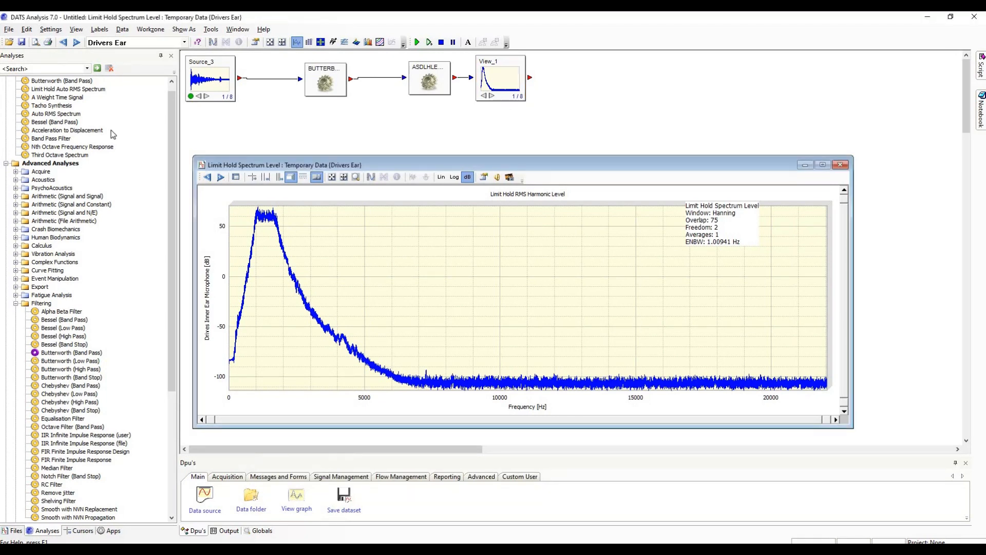
pyautogui.click(185, 43)
pyautogui.click(178, 60)
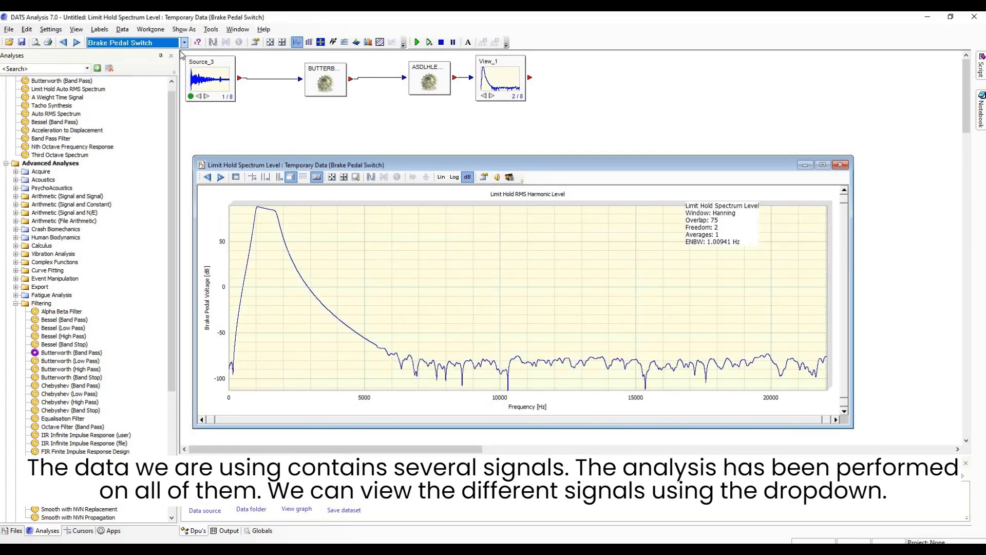
pyautogui.click(183, 43)
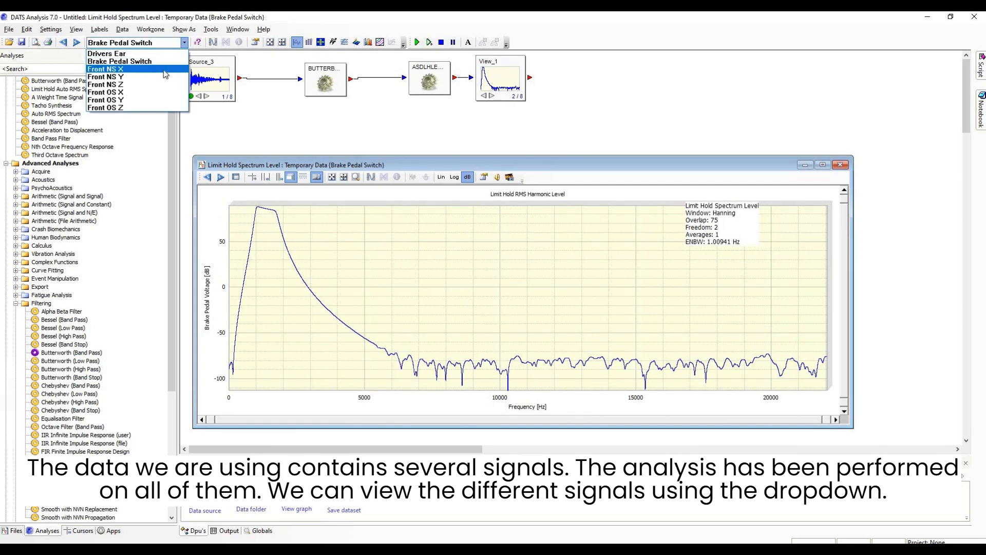
pyautogui.click(164, 70)
pyautogui.click(185, 43)
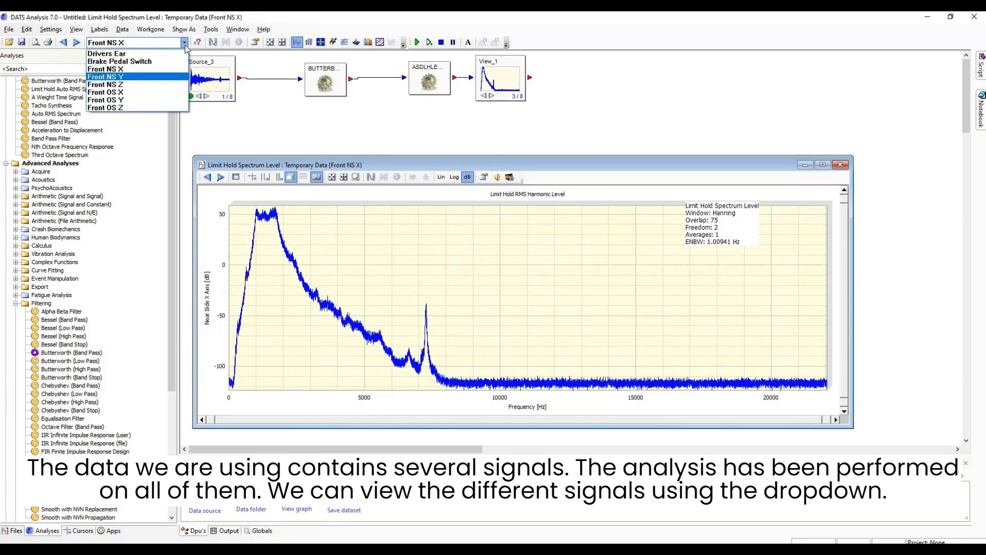
pyautogui.click(165, 78)
pyautogui.click(185, 43)
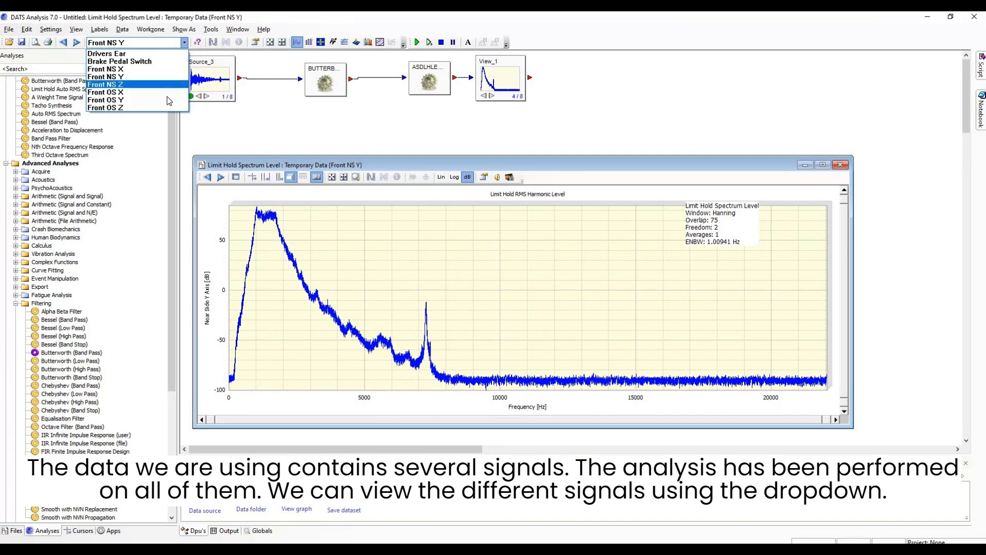
pyautogui.click(167, 101)
pyautogui.click(185, 44)
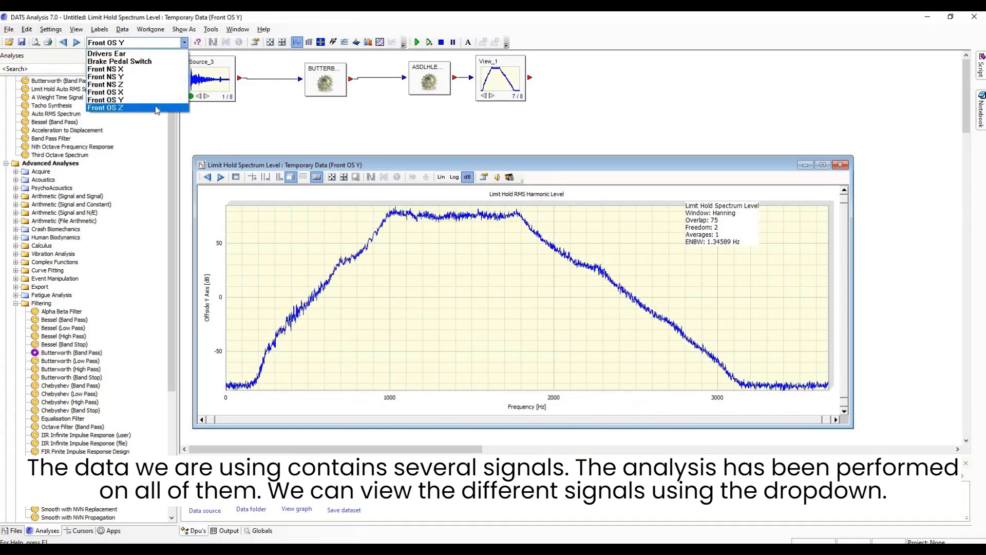
pyautogui.click(155, 108)
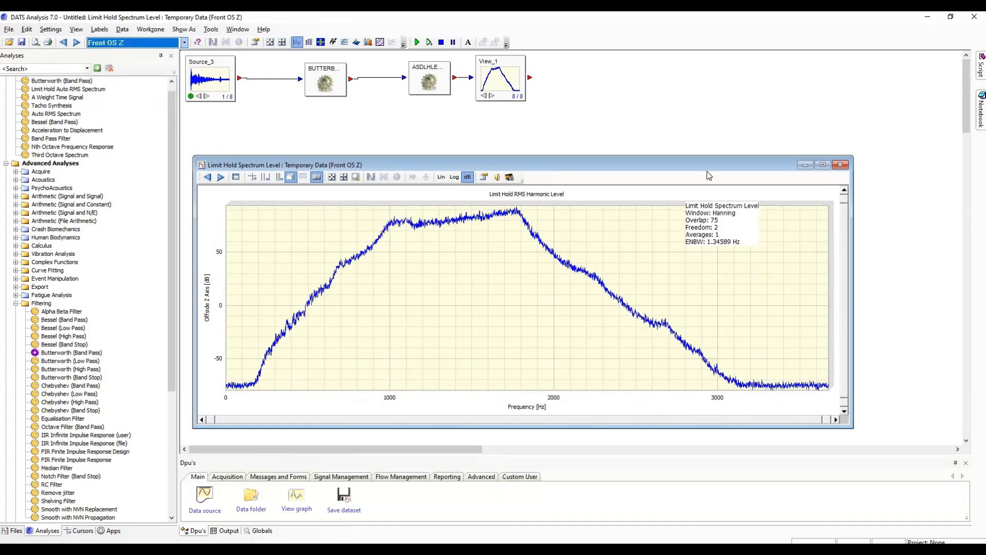
pyautogui.click(840, 165)
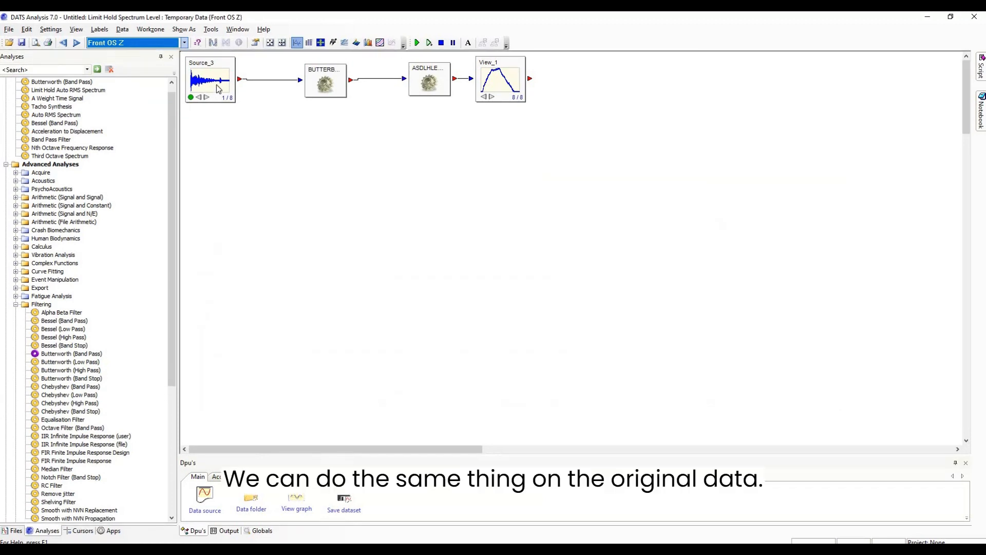
# Open the graph of the original source data and view the Brake Pedal Switch, Front NS X and Front NS Y signals
pyautogui.doubleClick(210, 100)
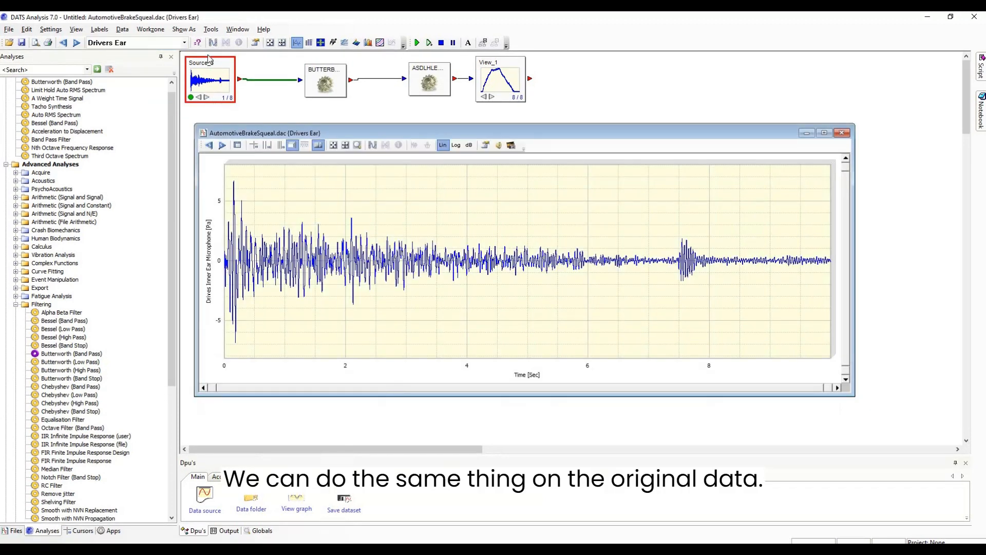
pyautogui.click(184, 43)
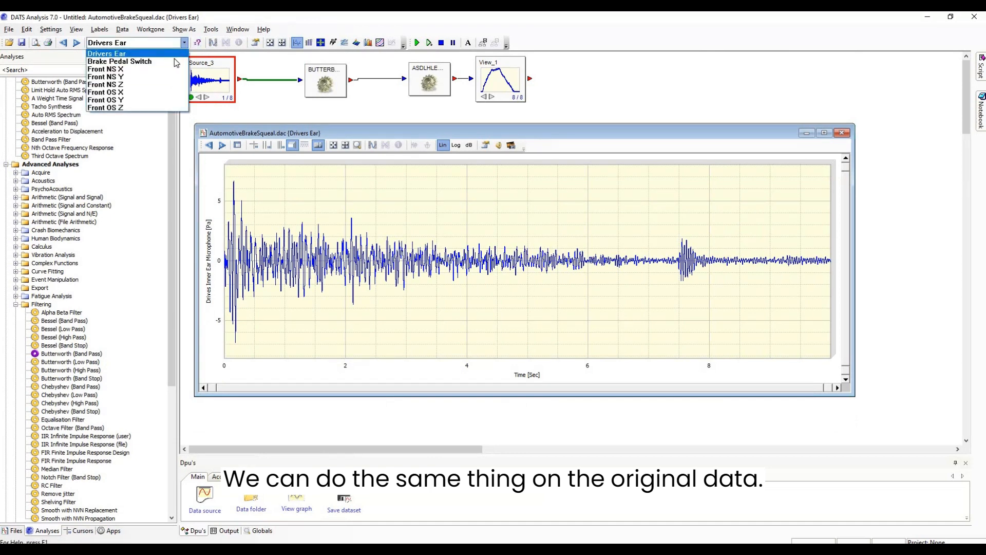
pyautogui.click(175, 62)
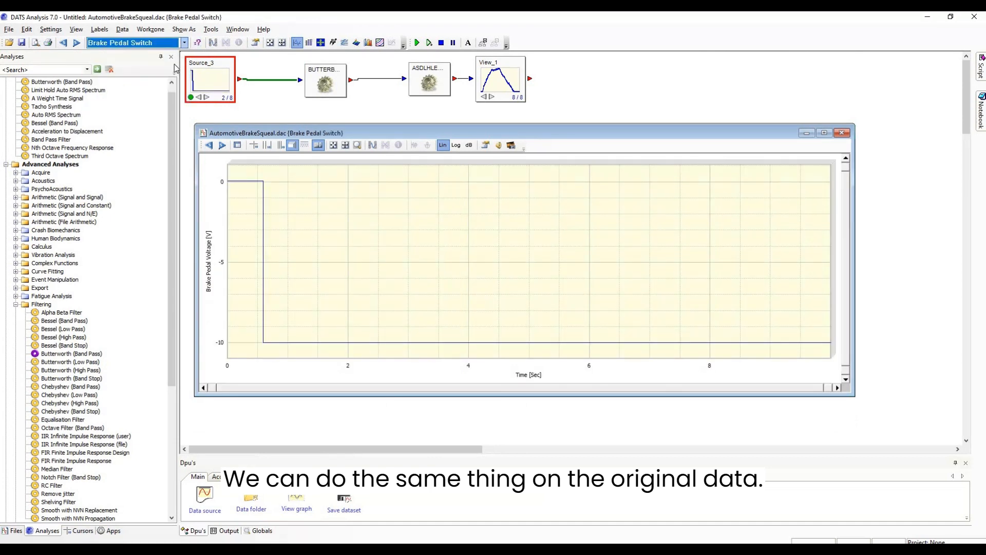
pyautogui.click(185, 43)
pyautogui.click(169, 71)
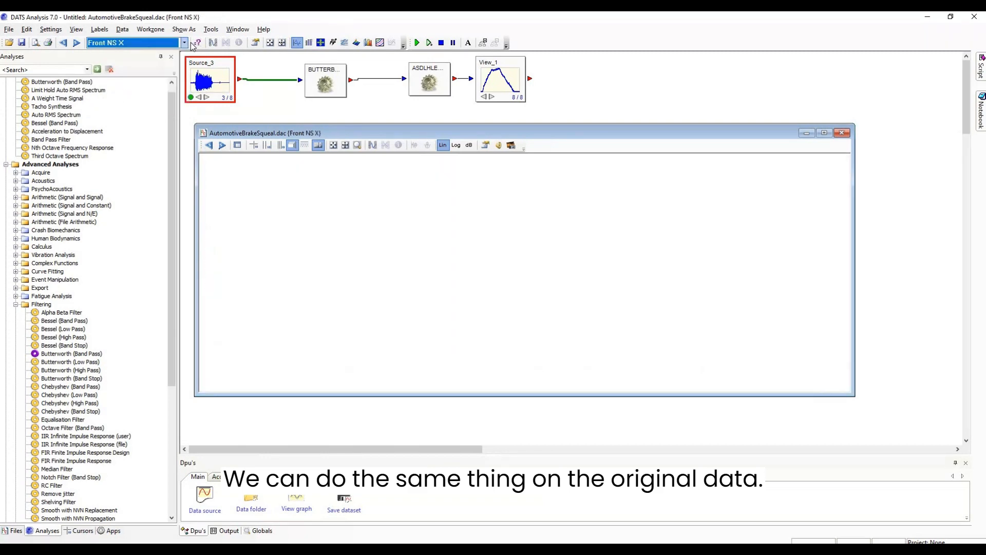
pyautogui.click(185, 43)
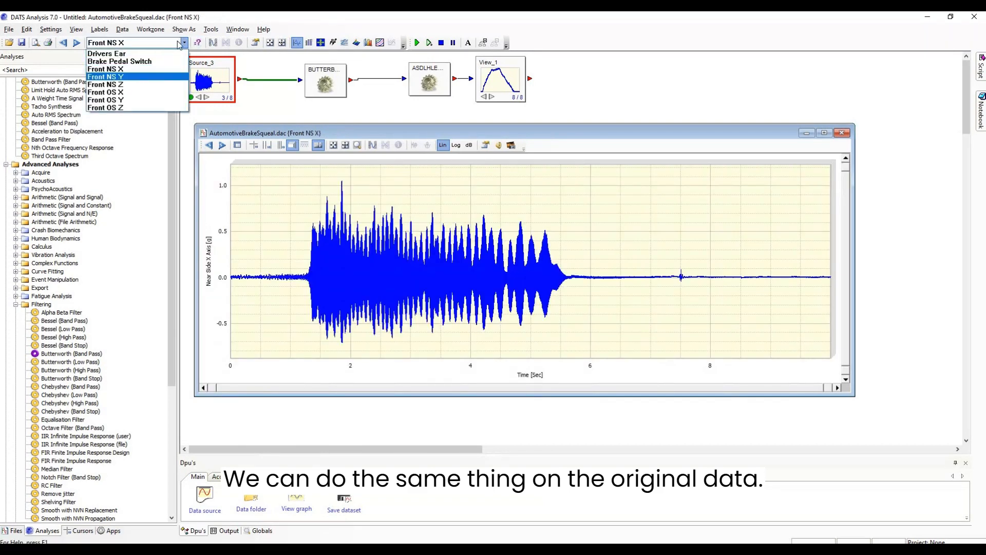
pyautogui.click(149, 77)
# View the original Front OS X, Front OS Y and Front OS Z signals, and return the source graph to Drivers Ear
pyautogui.click(183, 42)
pyautogui.click(157, 92)
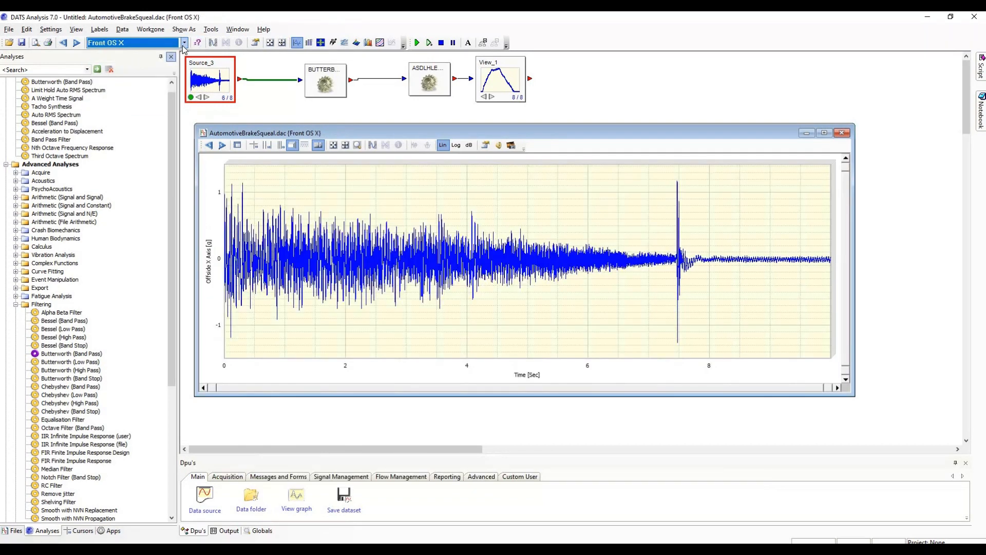
pyautogui.click(184, 42)
pyautogui.click(154, 100)
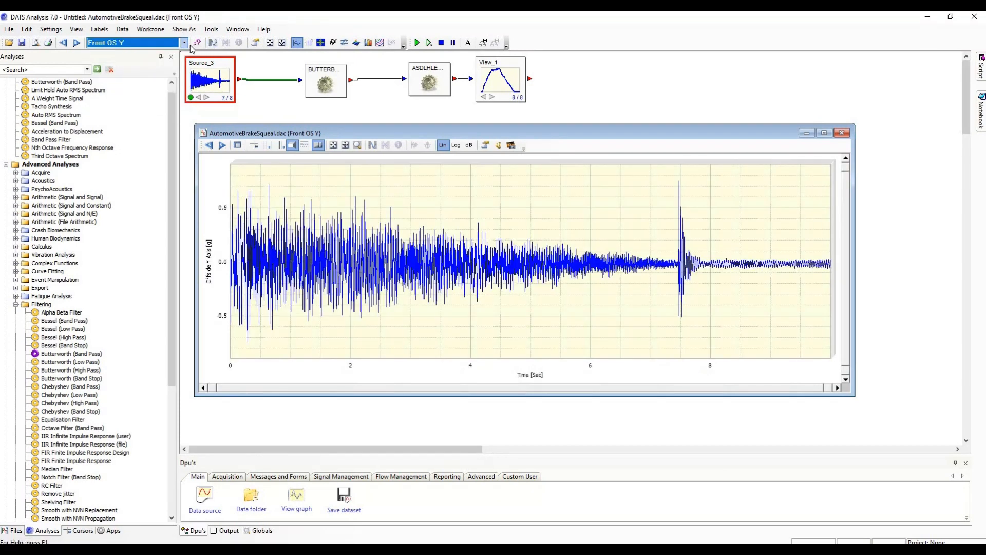
pyautogui.click(184, 43)
pyautogui.click(174, 108)
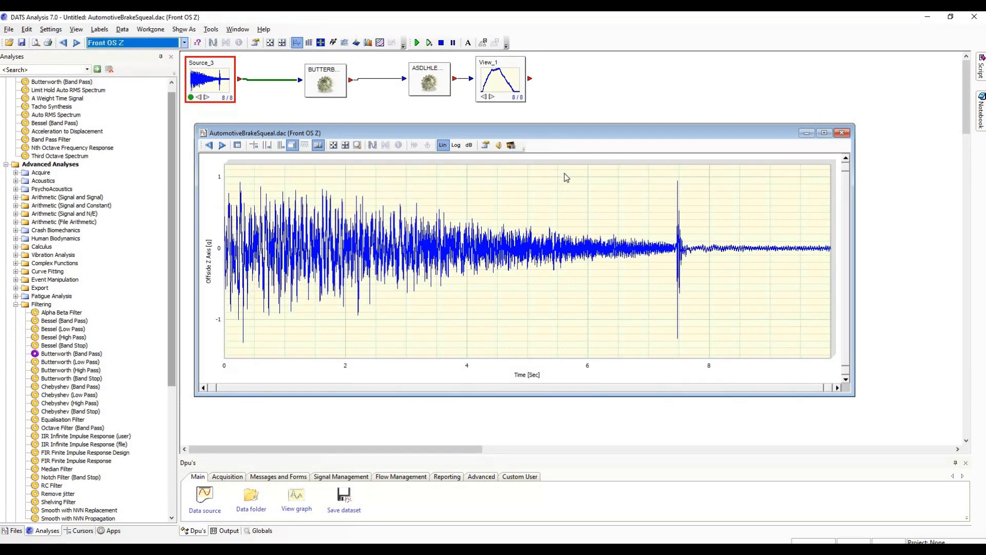
pyautogui.click(184, 43)
pyautogui.press('Return')
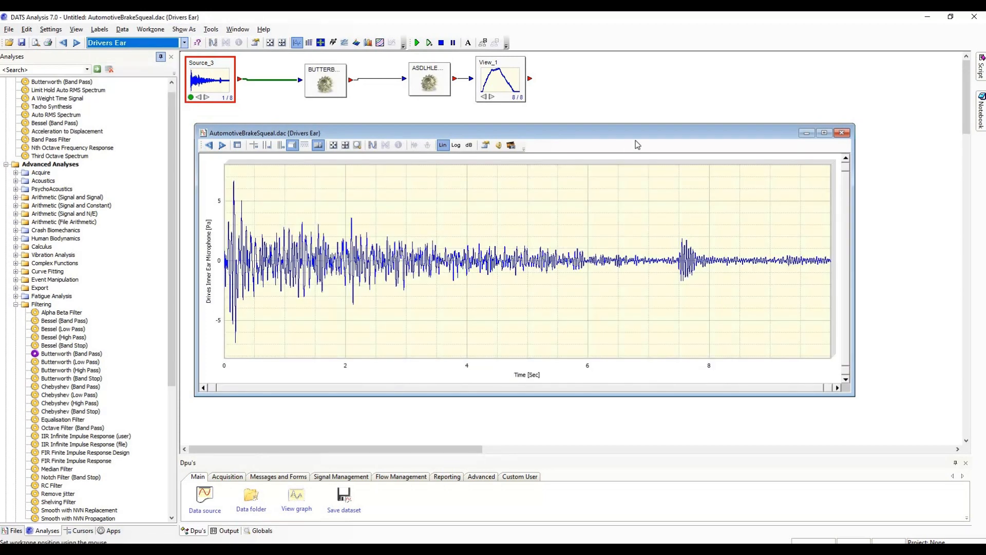
pyautogui.click(842, 134)
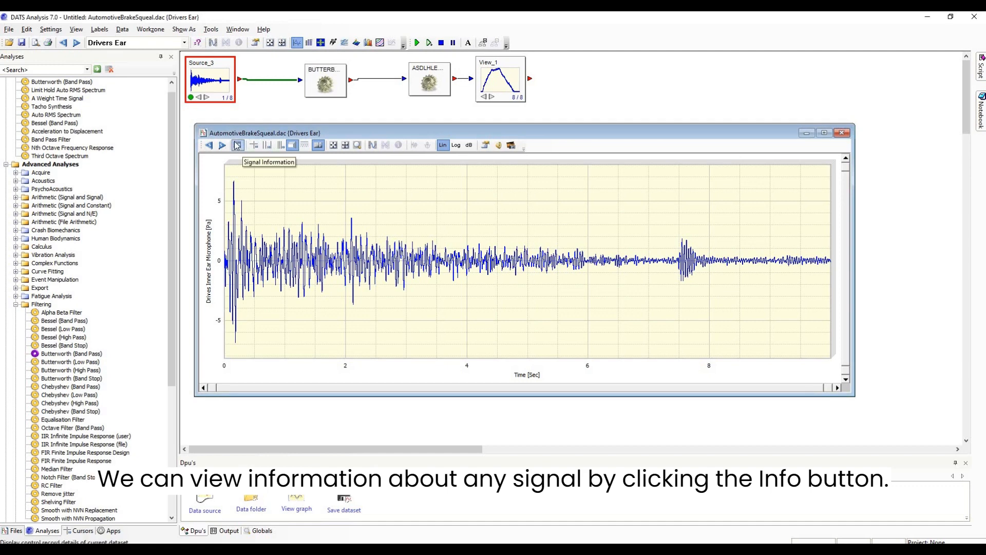
# Open the signal information for the source data and review the full width of the signal data table
pyautogui.click(236, 146)
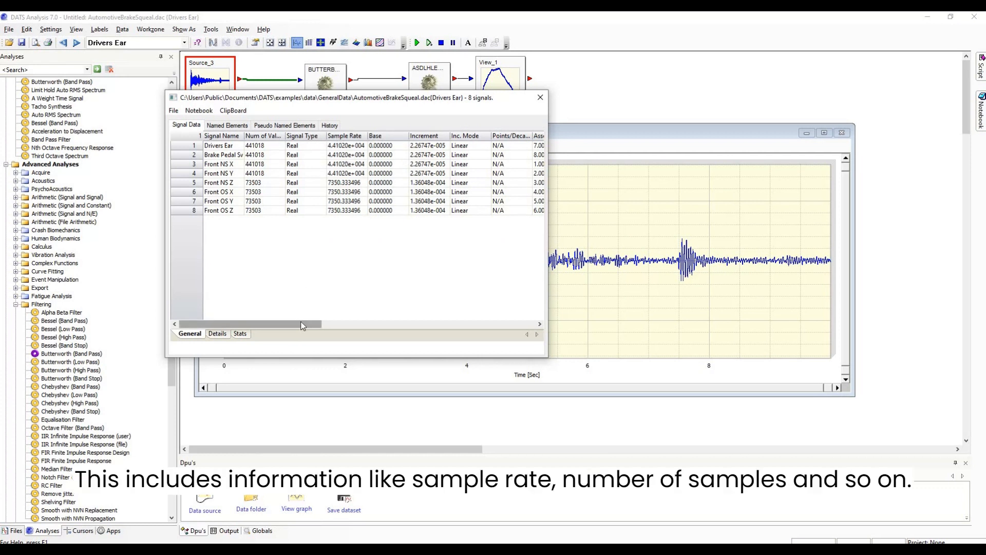
pyautogui.moveTo(300, 321); pyautogui.dragTo(531, 329)
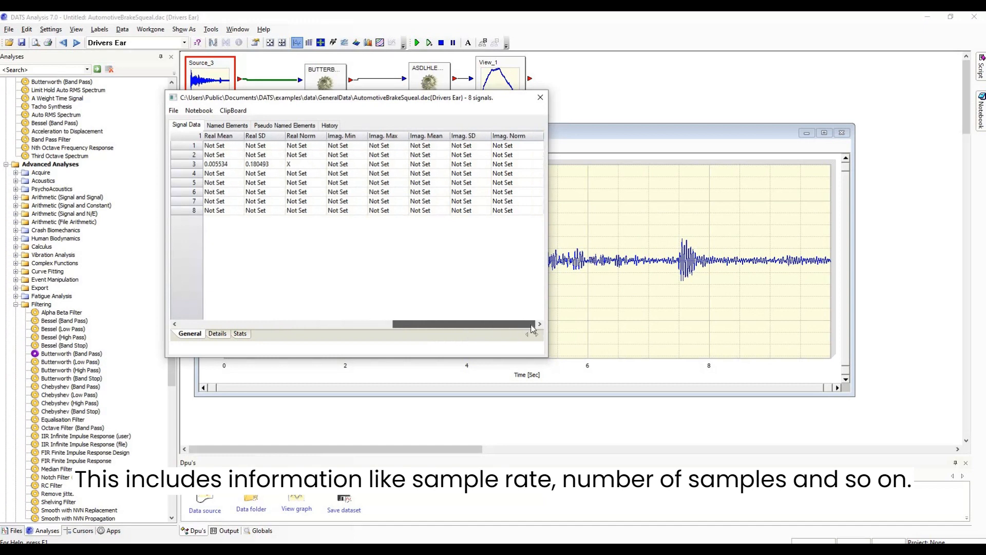
pyautogui.moveTo(348, 335); pyautogui.dragTo(229, 128)
# Review the named elements, pseudo named elements, history, statistics and details of the source data, and close the signal information
pyautogui.click(228, 126)
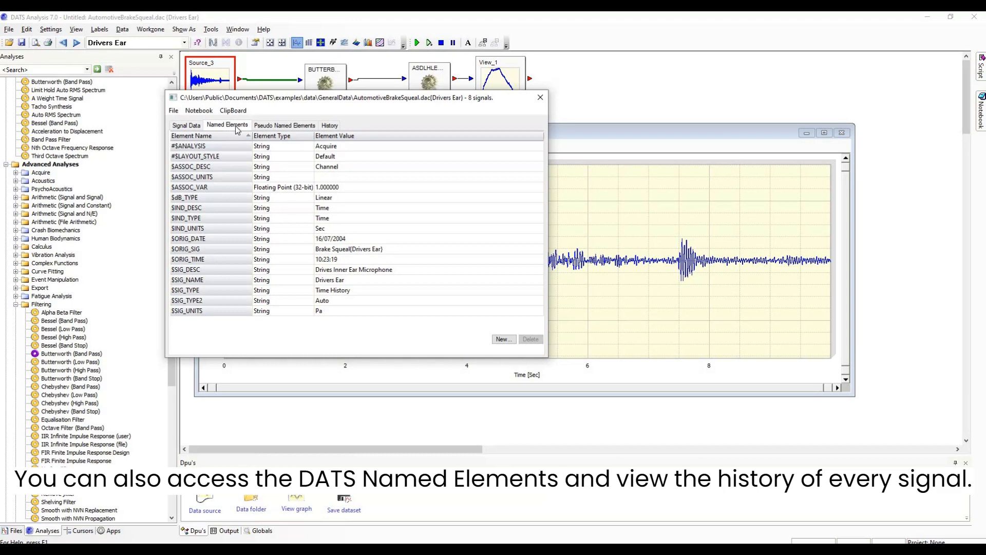
pyautogui.click(268, 126)
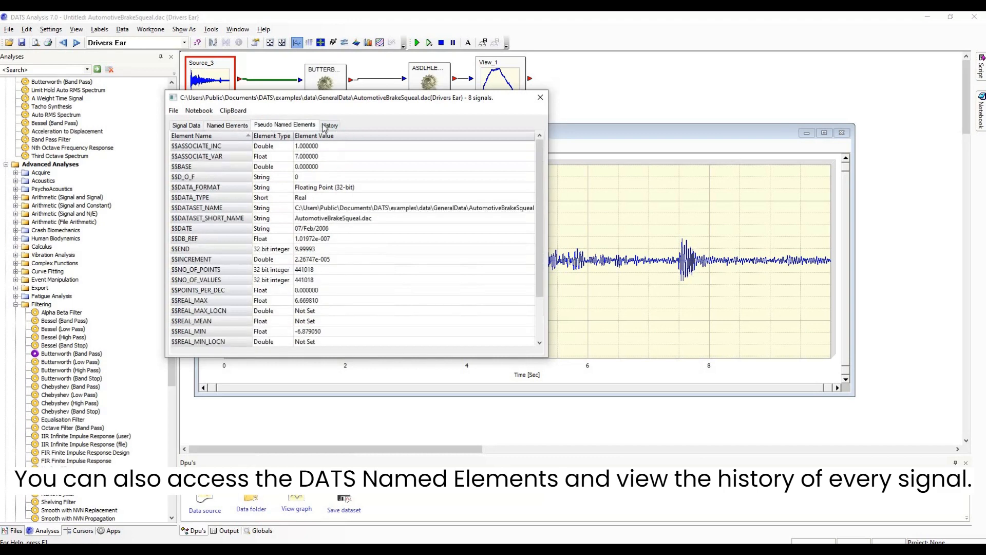
pyautogui.click(329, 126)
pyautogui.click(181, 126)
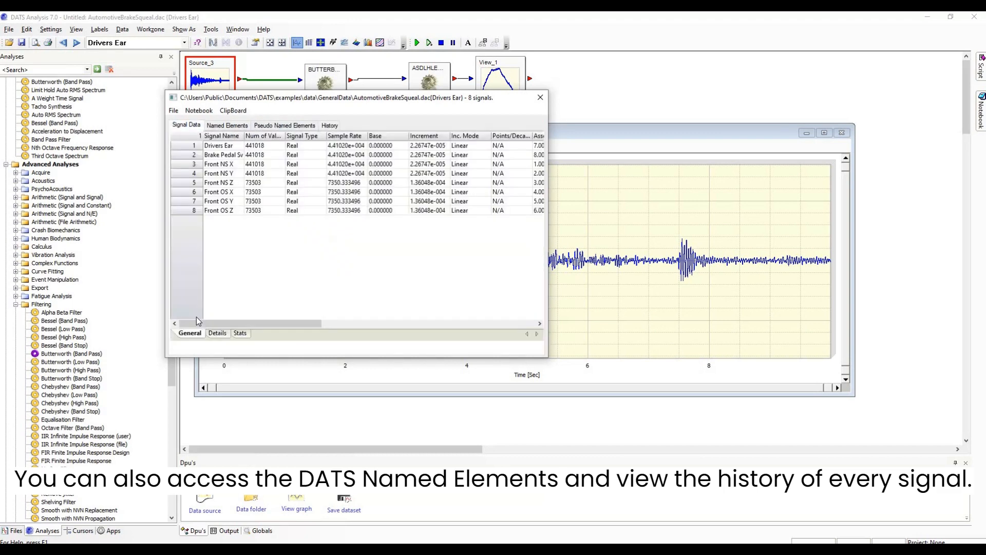
pyautogui.click(241, 333)
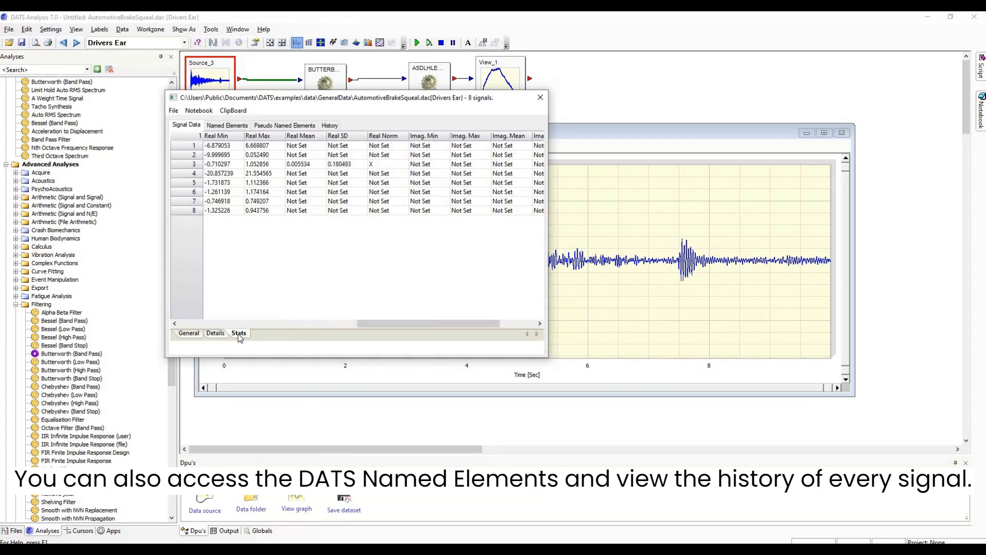
pyautogui.click(224, 335)
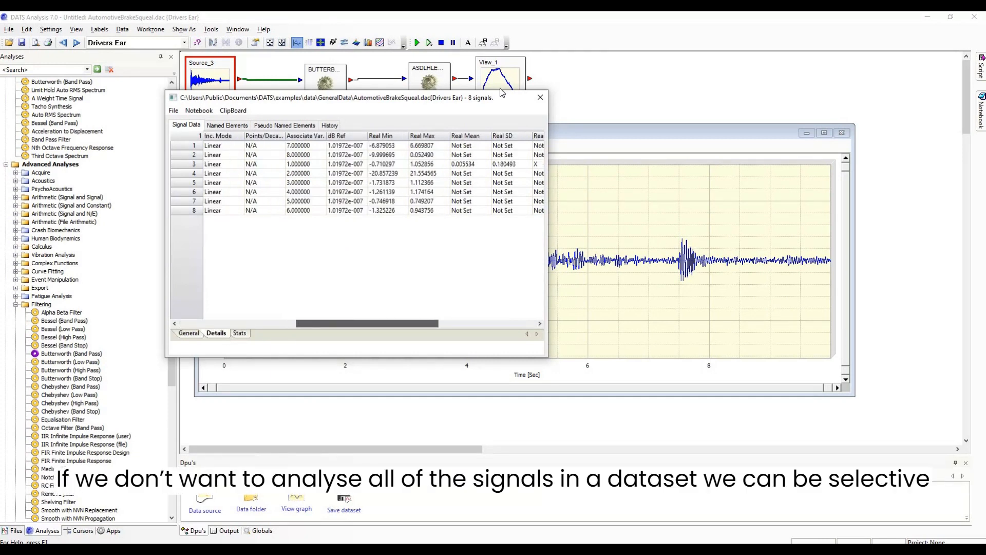
pyautogui.click(540, 98)
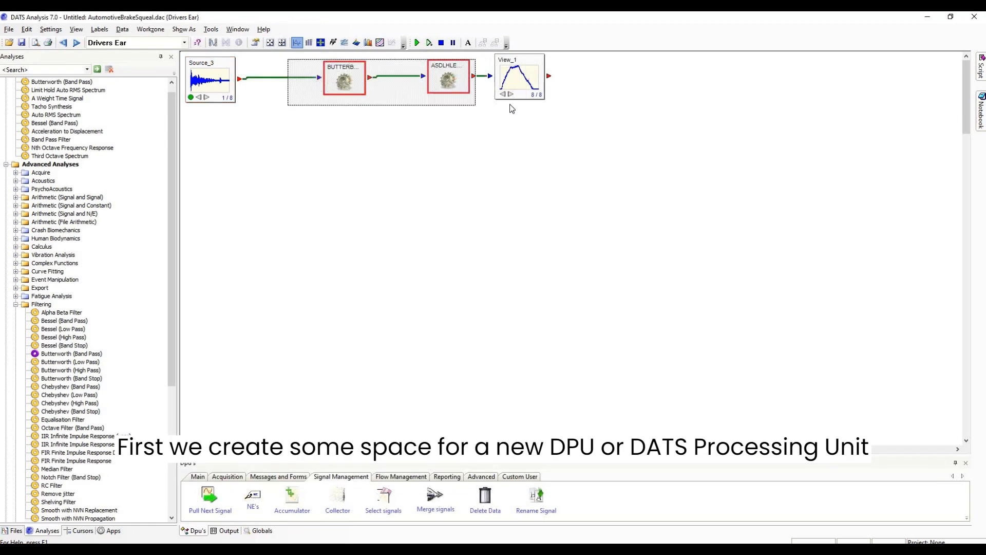
# Move the Butterworth filter, spectrum analysis and view blocks away from the source to make room for another block
pyautogui.moveTo(510, 104); pyautogui.dragTo(530, 111)
pyautogui.moveTo(354, 79); pyautogui.dragTo(447, 82)
pyautogui.click(363, 115)
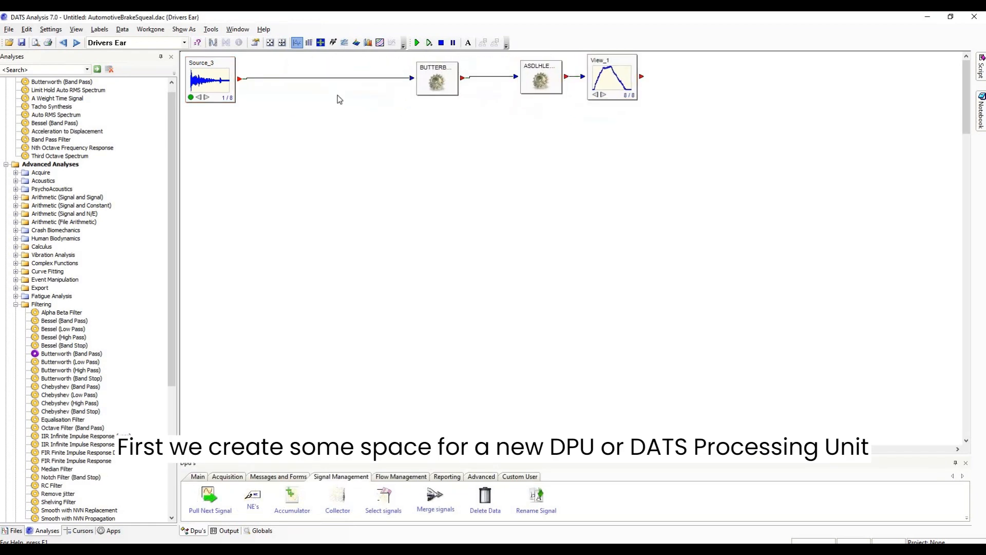
# Remove the connection between the source and the Butterworth filter, and place a Select signals DPU in the gap
pyautogui.click(337, 78)
pyautogui.rightClick(336, 78)
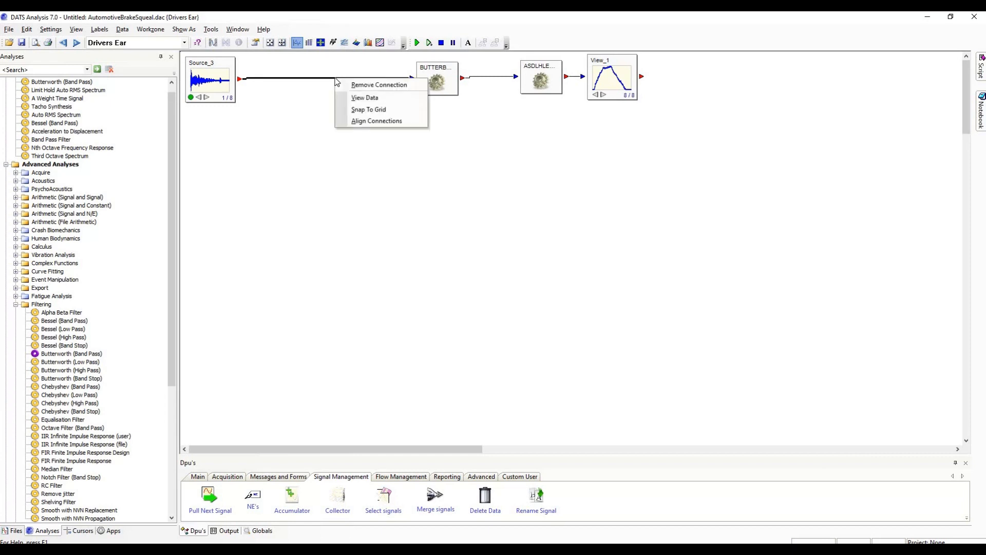
pyautogui.click(348, 85)
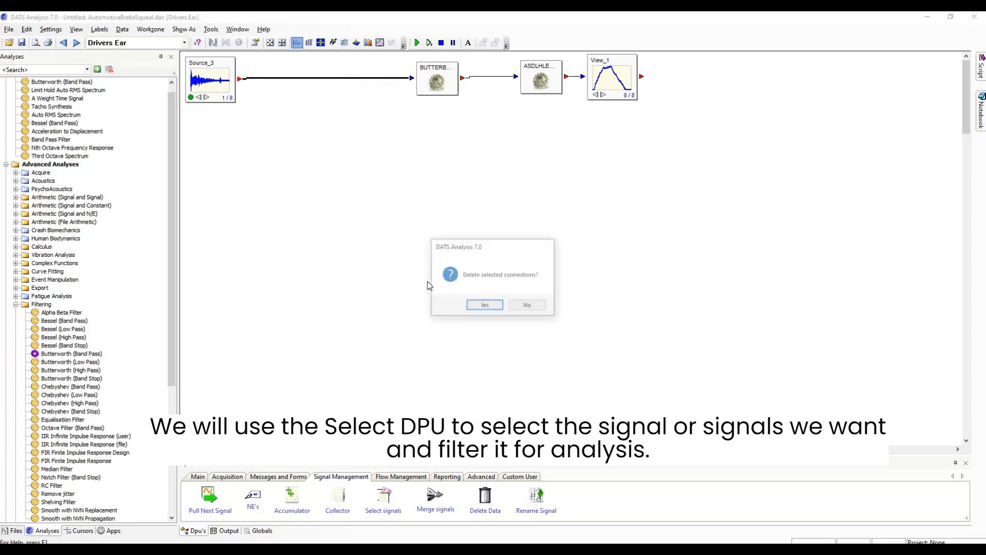
pyautogui.click(484, 307)
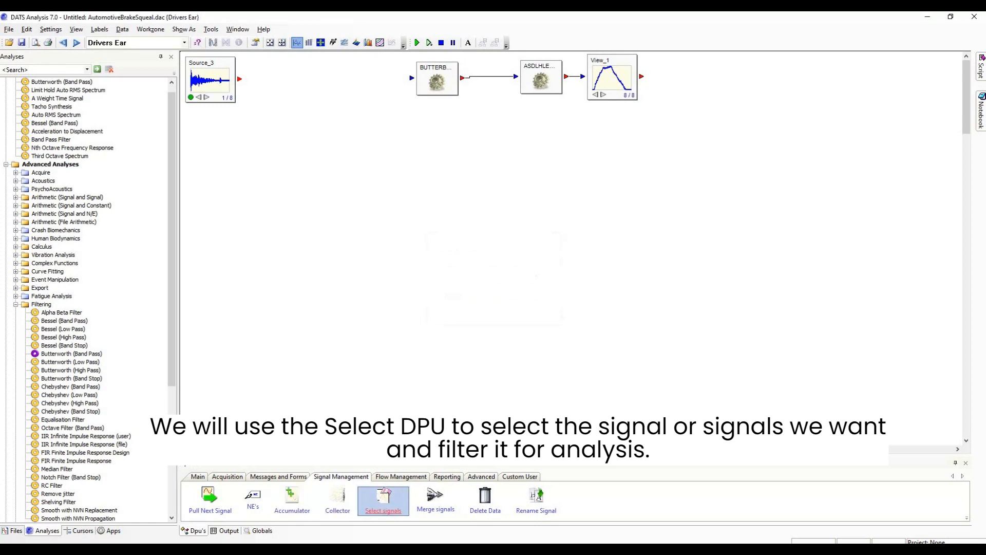
pyautogui.moveTo(384, 495); pyautogui.dragTo(332, 95)
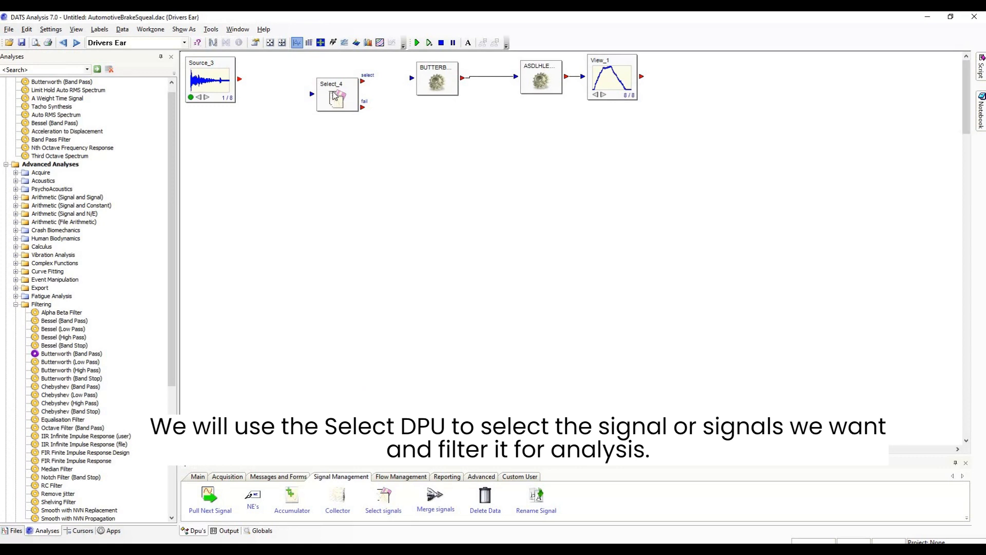
# Configure the Select signals DPU to select only signals by name, with Drivers Ear as the listed signal name
pyautogui.doubleClick(334, 96)
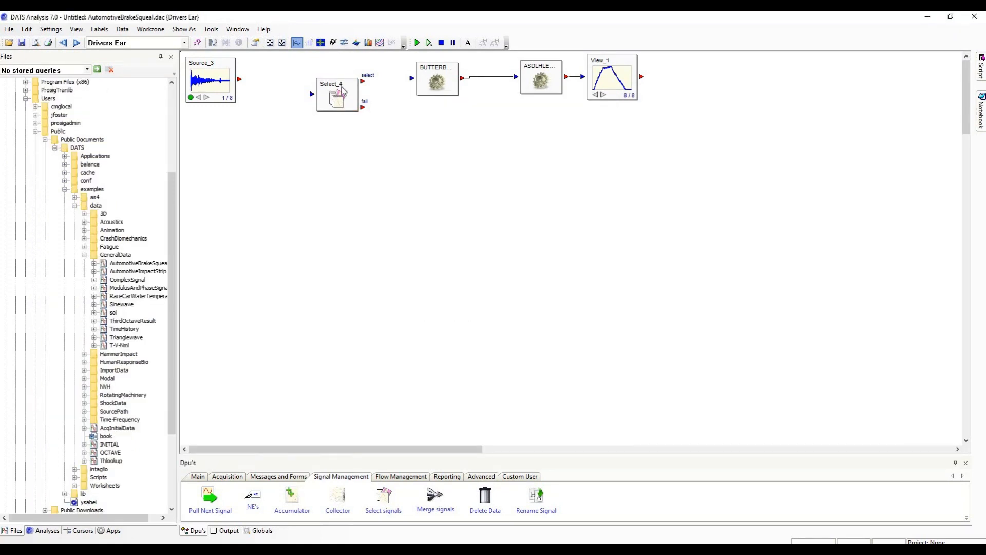
pyautogui.doubleClick(343, 91)
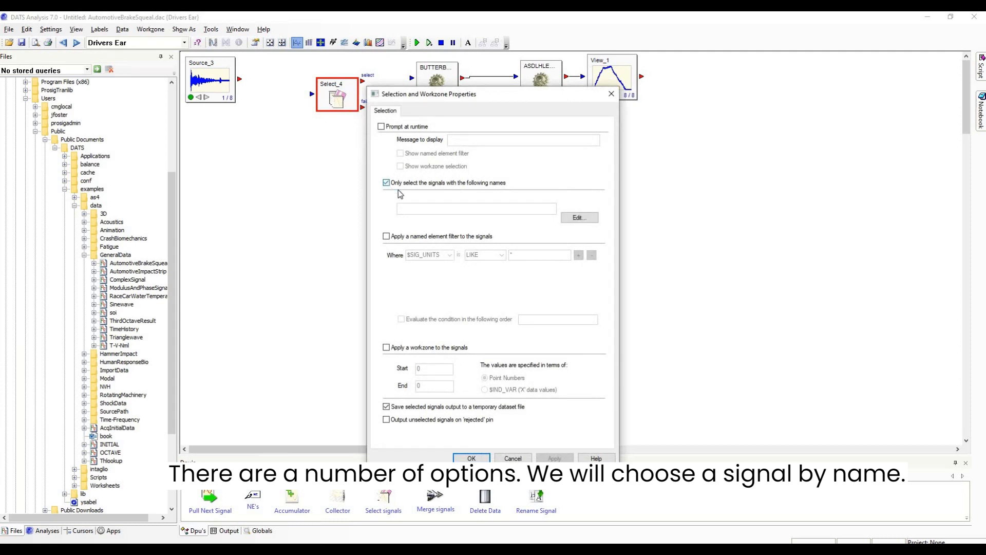
pyautogui.click(576, 218)
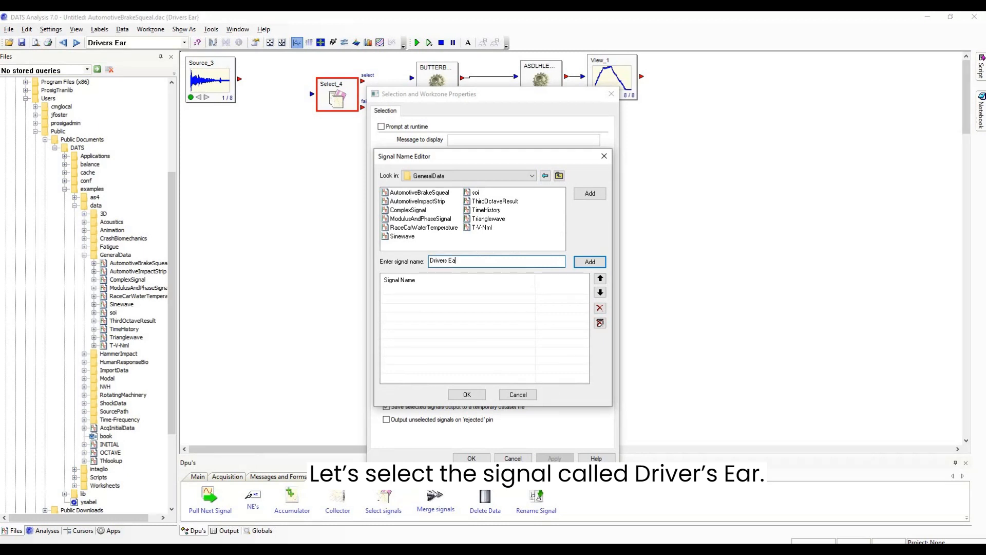
pyautogui.click(587, 263)
pyautogui.click(467, 395)
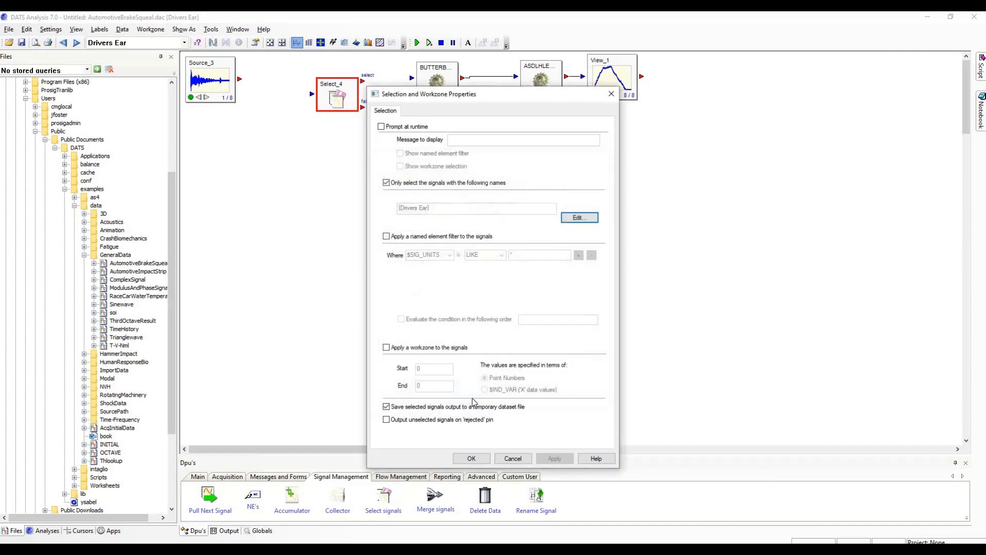
pyautogui.click(474, 457)
# Connect the source to the Select signals DPU and its select output to the Butterworth filter, and line the DPU up with its neighbours
pyautogui.moveTo(240, 80); pyautogui.dragTo(412, 81)
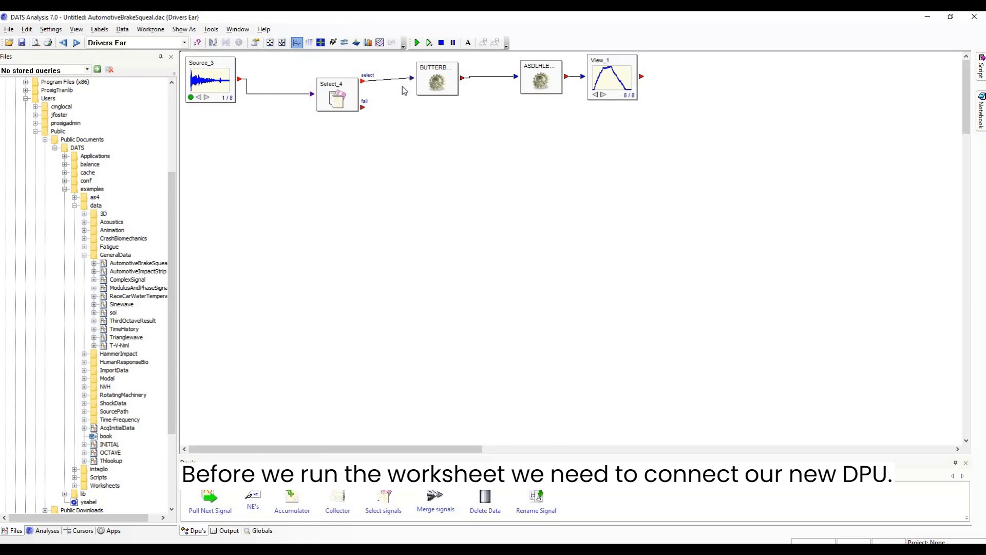
pyautogui.moveTo(339, 91); pyautogui.dragTo(333, 81)
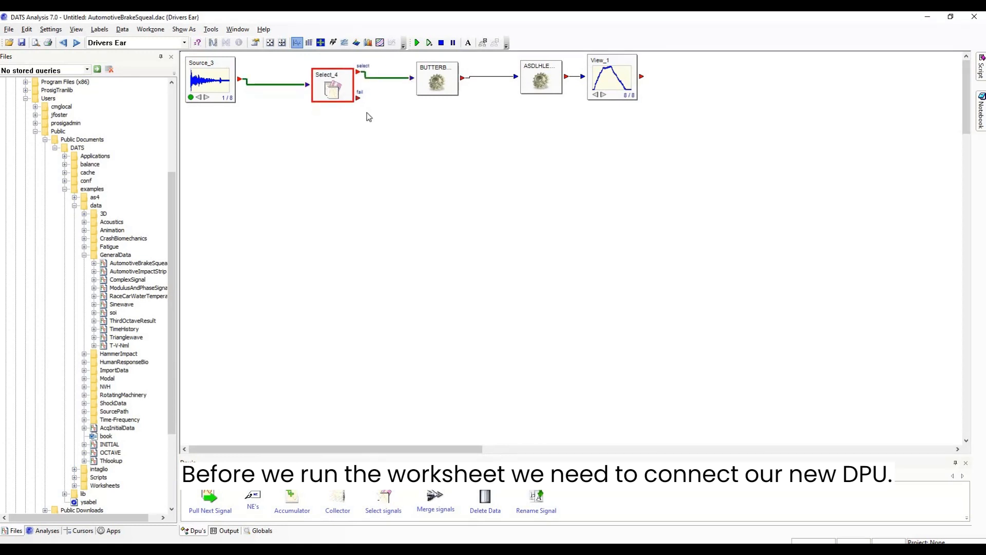
pyautogui.click(420, 56)
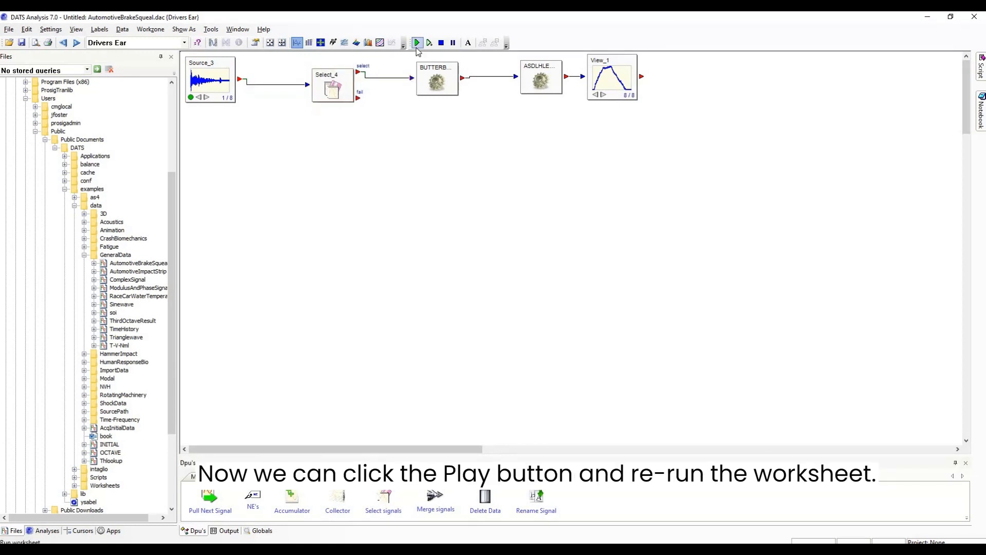
# Run the worksheet again and open the resulting limit hold spectrum to check which signals the result dataset contains
pyautogui.click(417, 47)
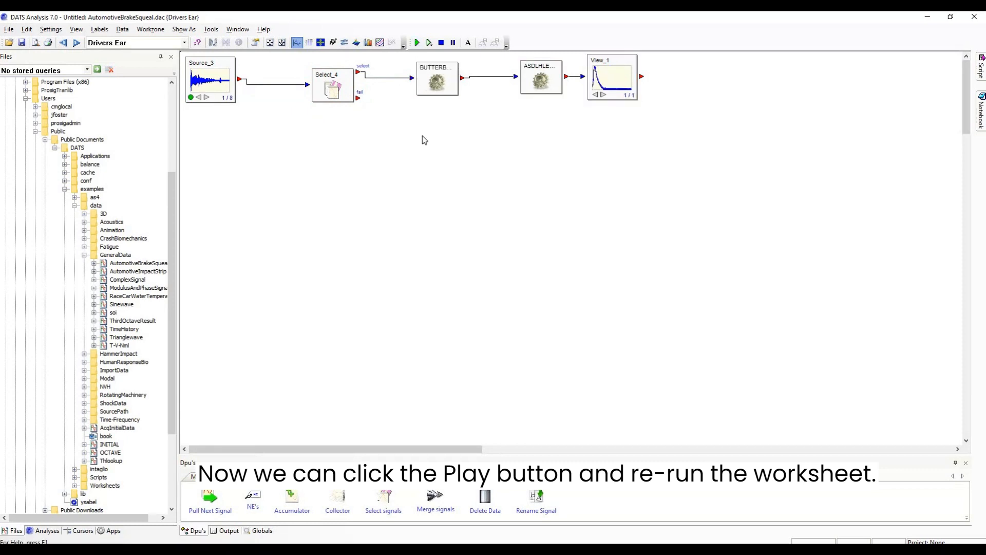
pyautogui.doubleClick(604, 93)
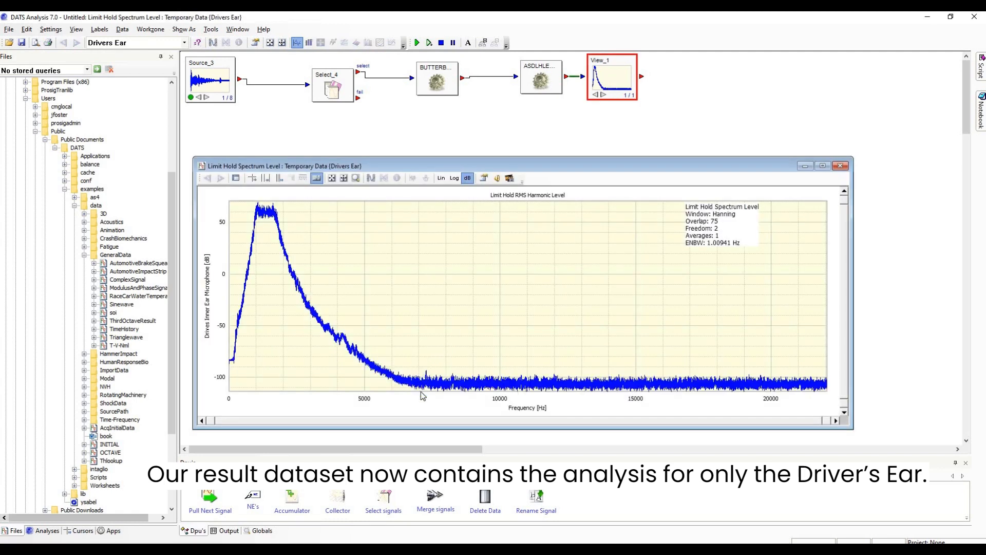
pyautogui.click(185, 42)
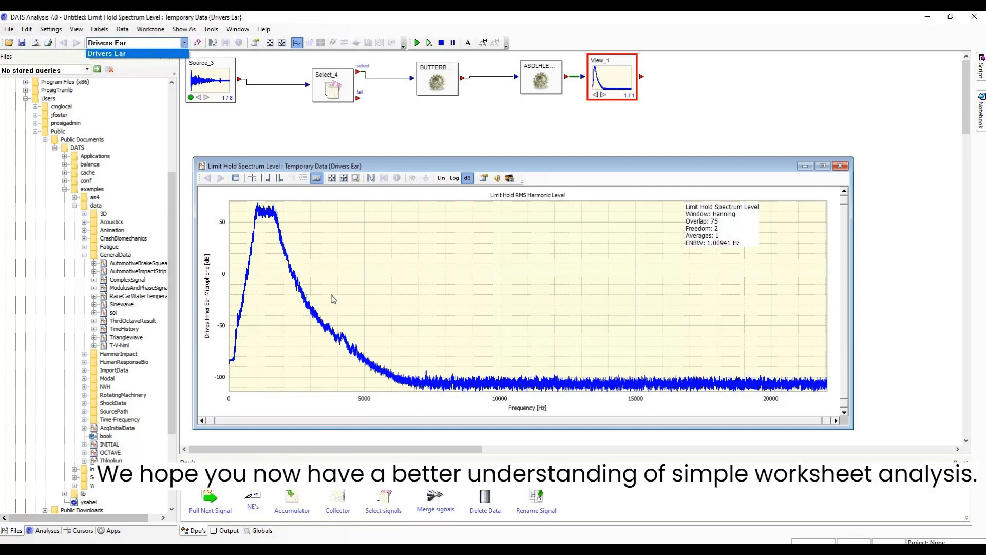
pyautogui.click(352, 411)
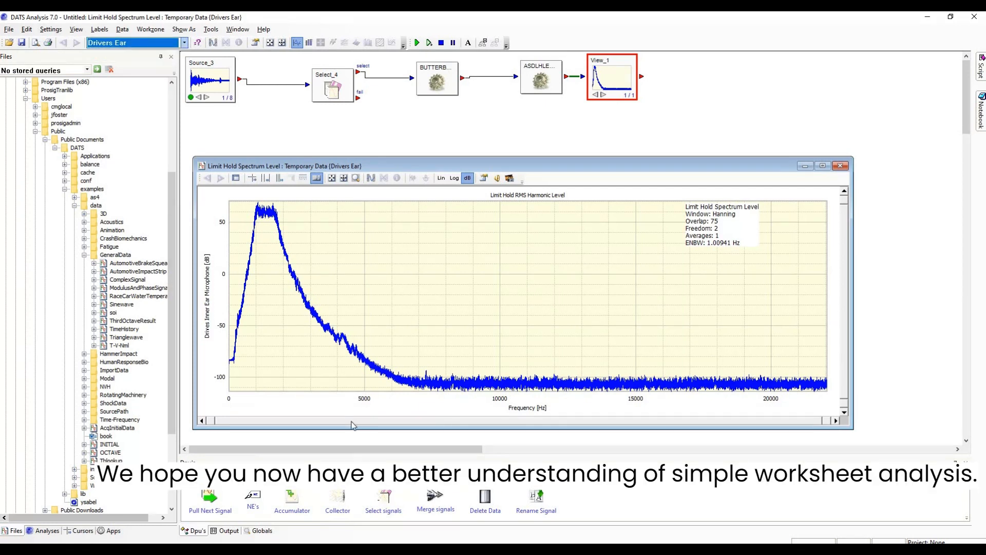
pyautogui.click(351, 421)
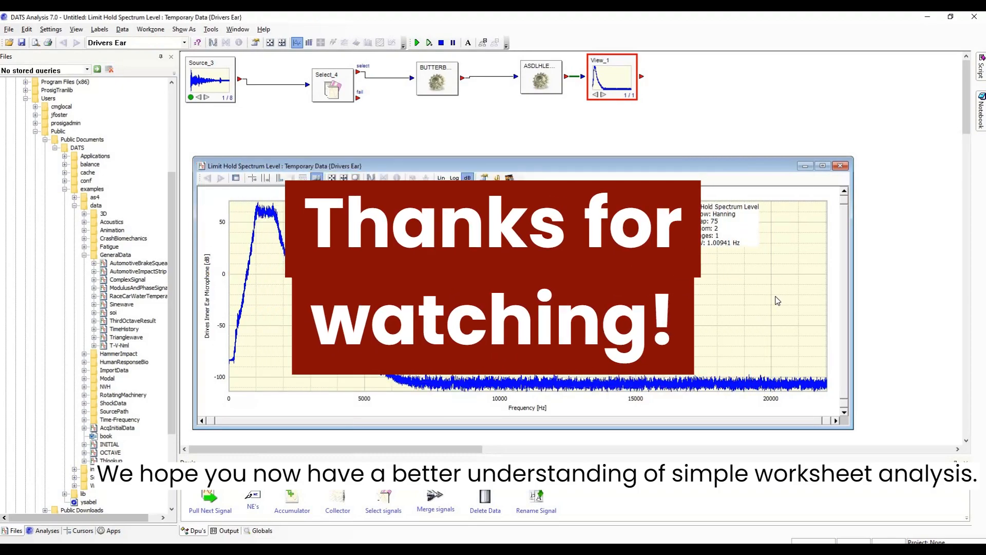